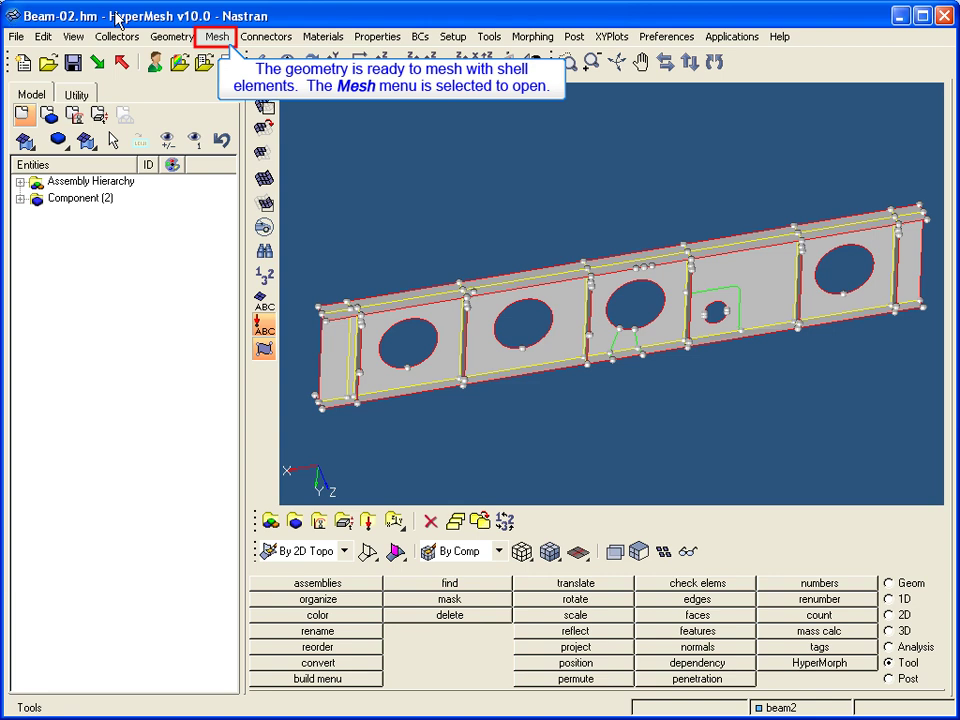
Step: Bring up the 2D AutoMesh command from the Mesh menu for the Beam-02 geometry
left_click(218, 40)
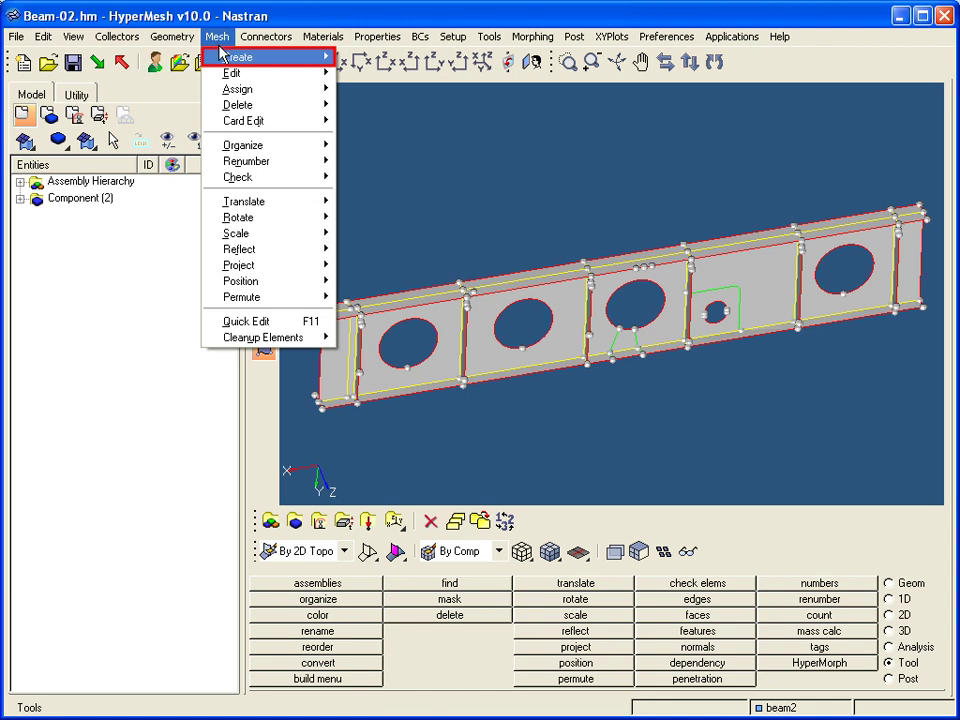
mouse_move(222, 60)
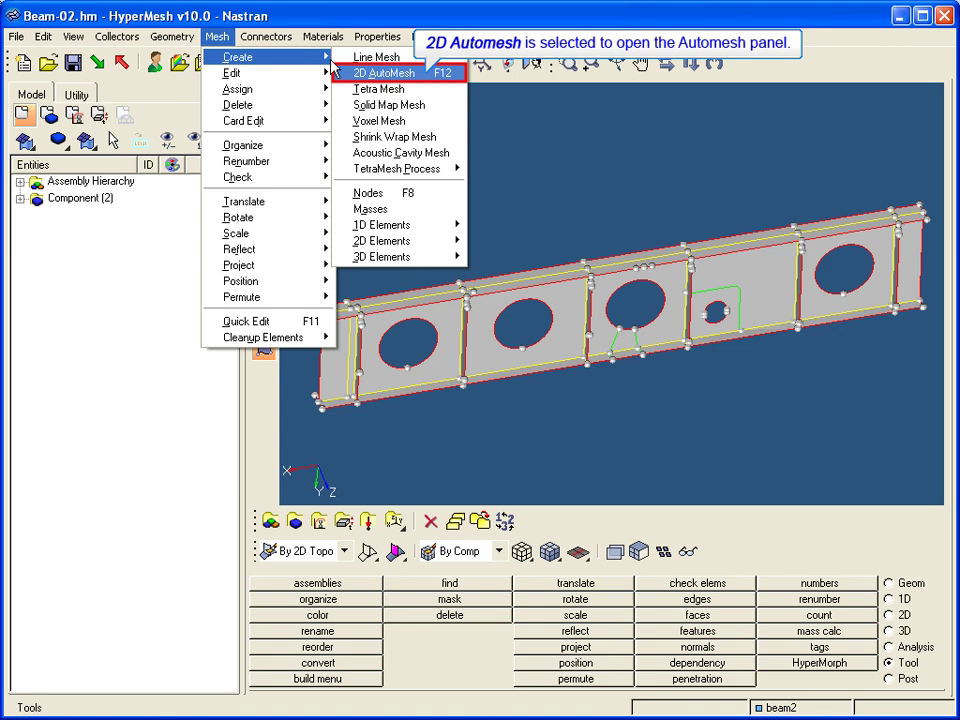
Step: Select all displayed beam surfaces except the small gap surfaces
left_click(352, 76)
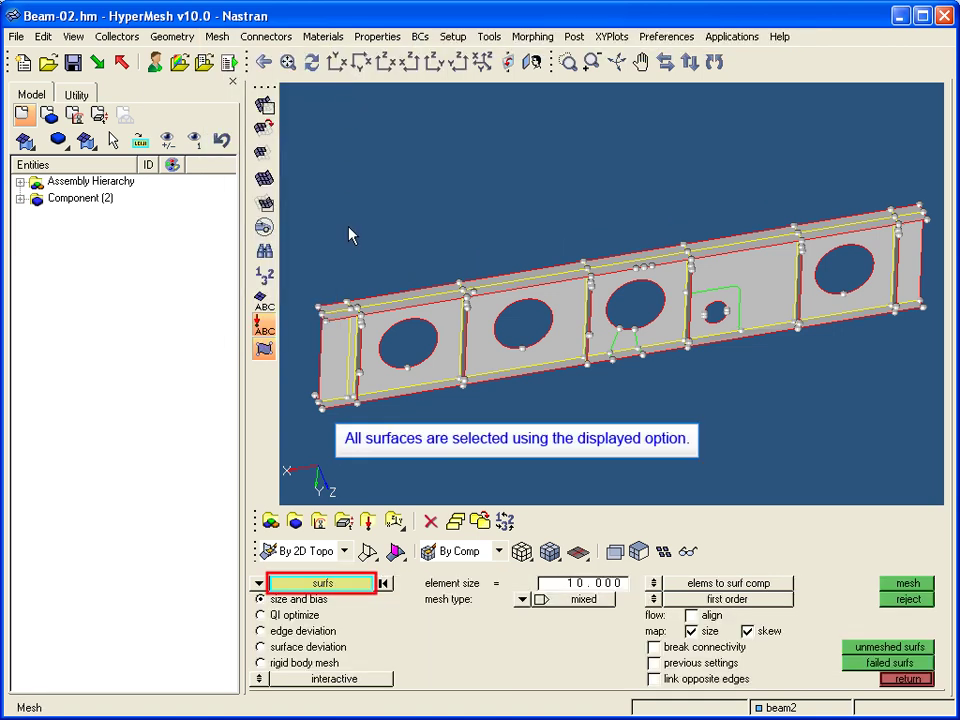
left_click(353, 584)
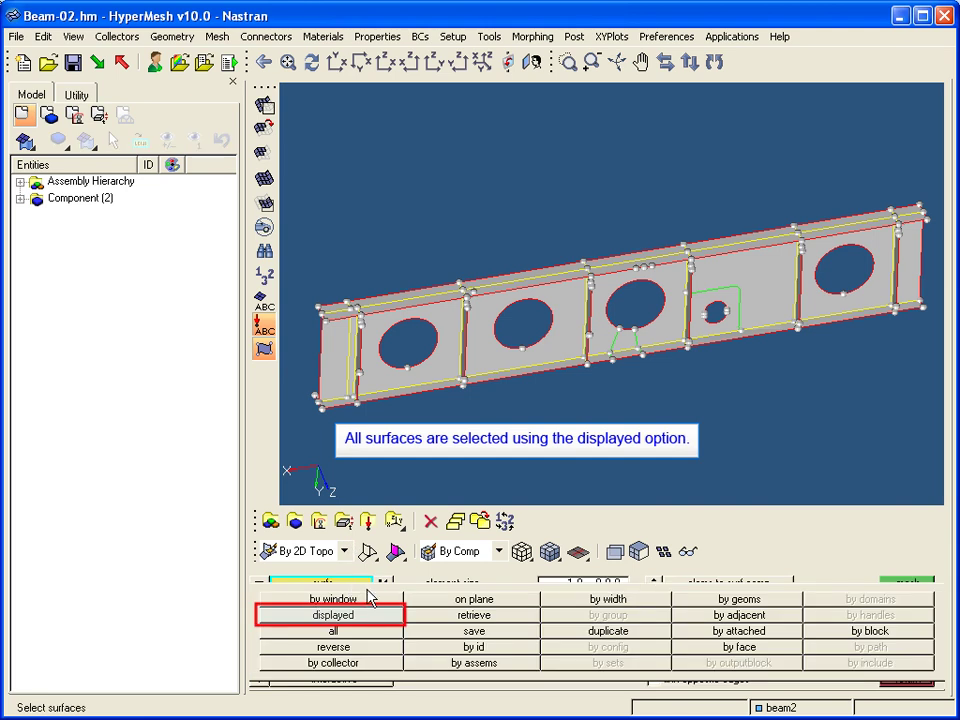
left_click(374, 614)
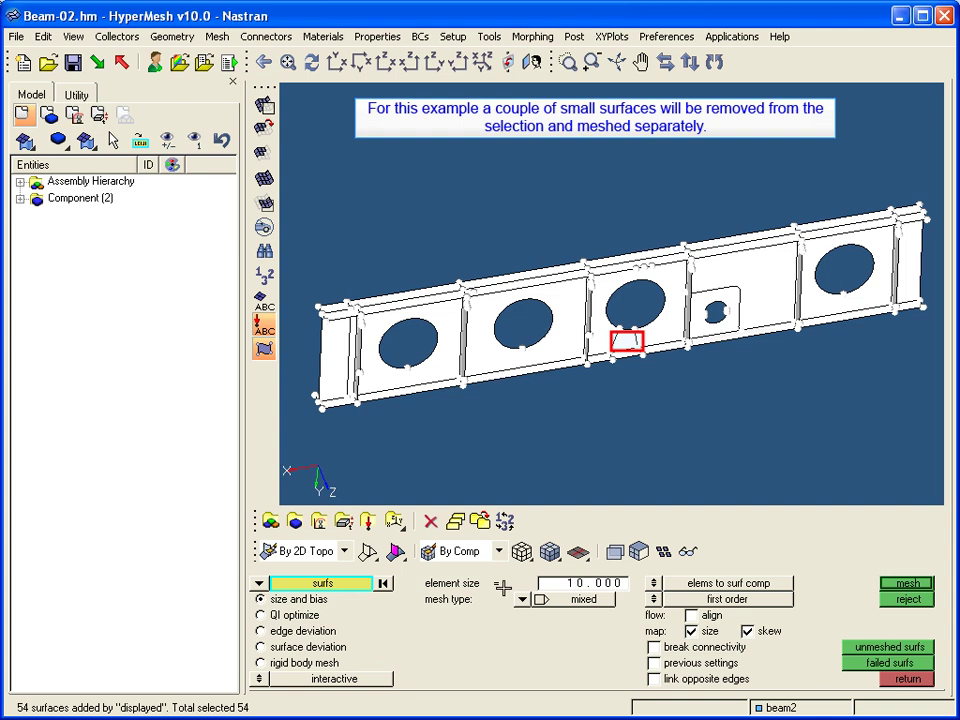
right_click(627, 341)
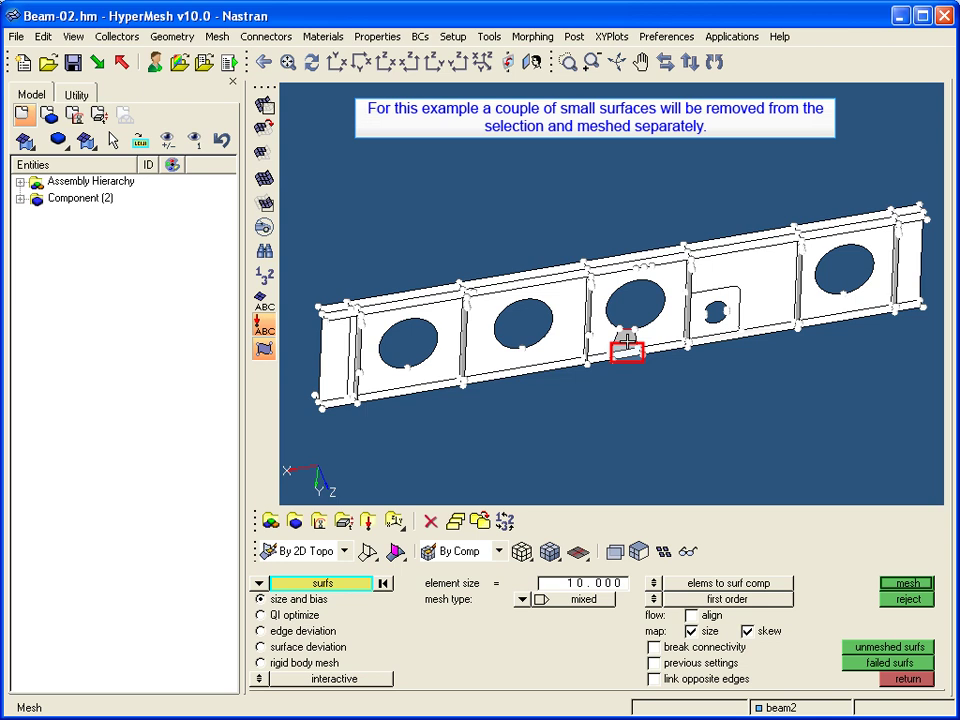
right_click(628, 353)
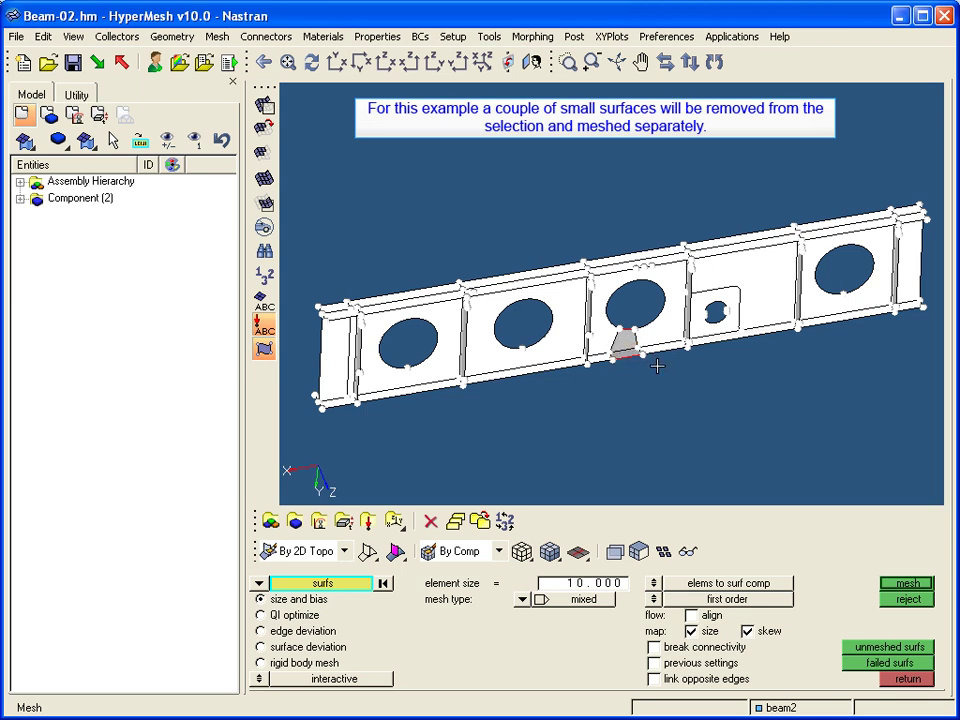
left_click_drag(658, 369, 643, 238, "ctrl")
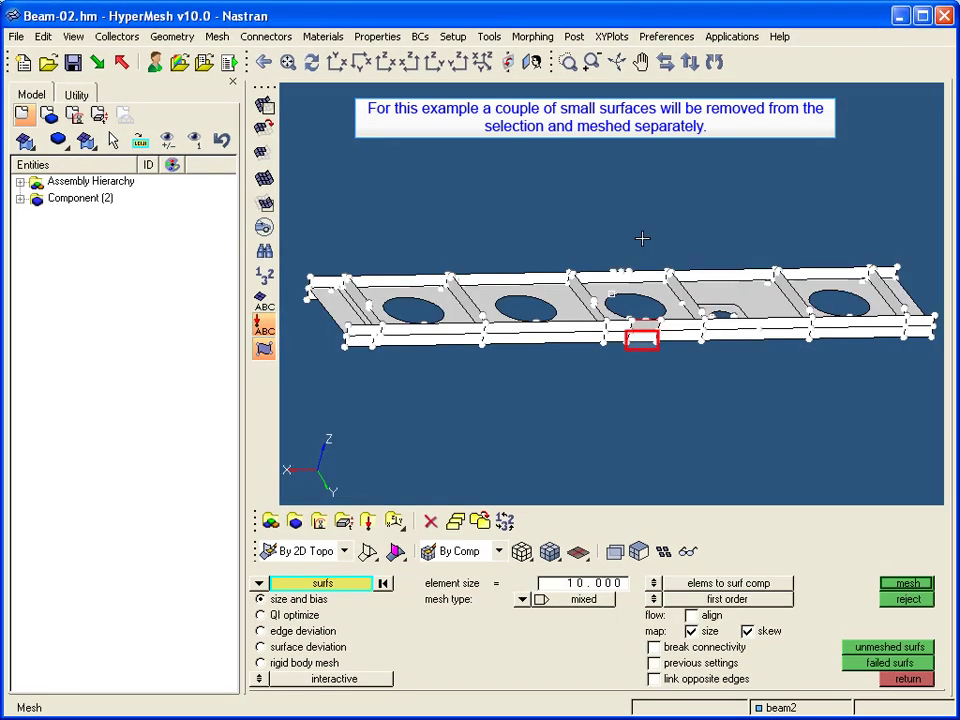
right_click(642, 340)
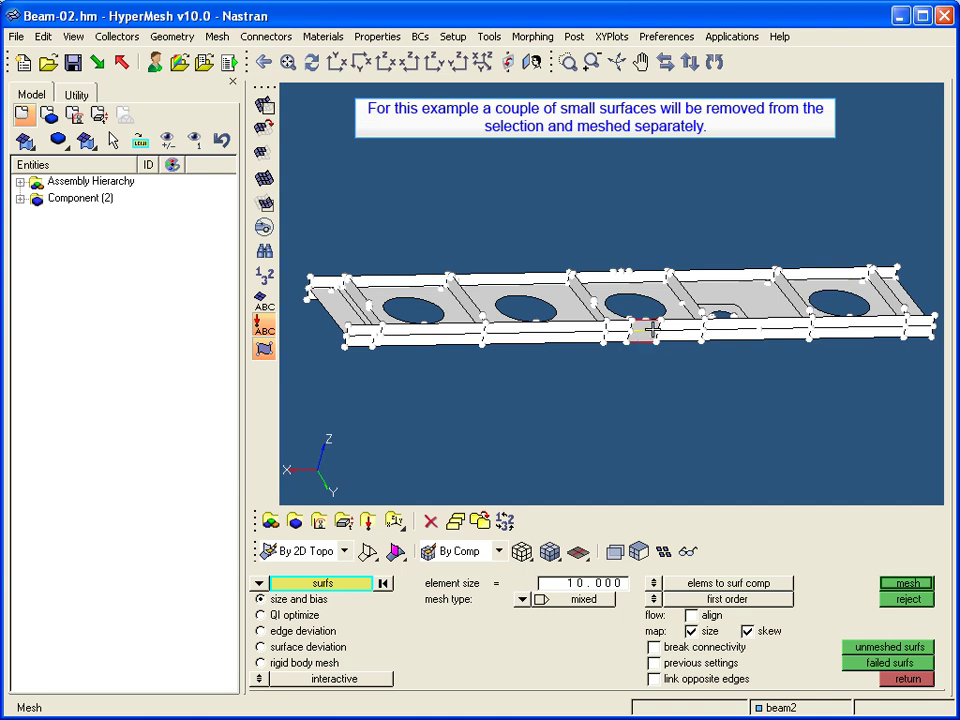
mouse_move(642, 340)
left_mouse_down("ctrl")
mouse_move(651, 336)
mouse_move(645, 342)
left_mouse_up("ctrl")
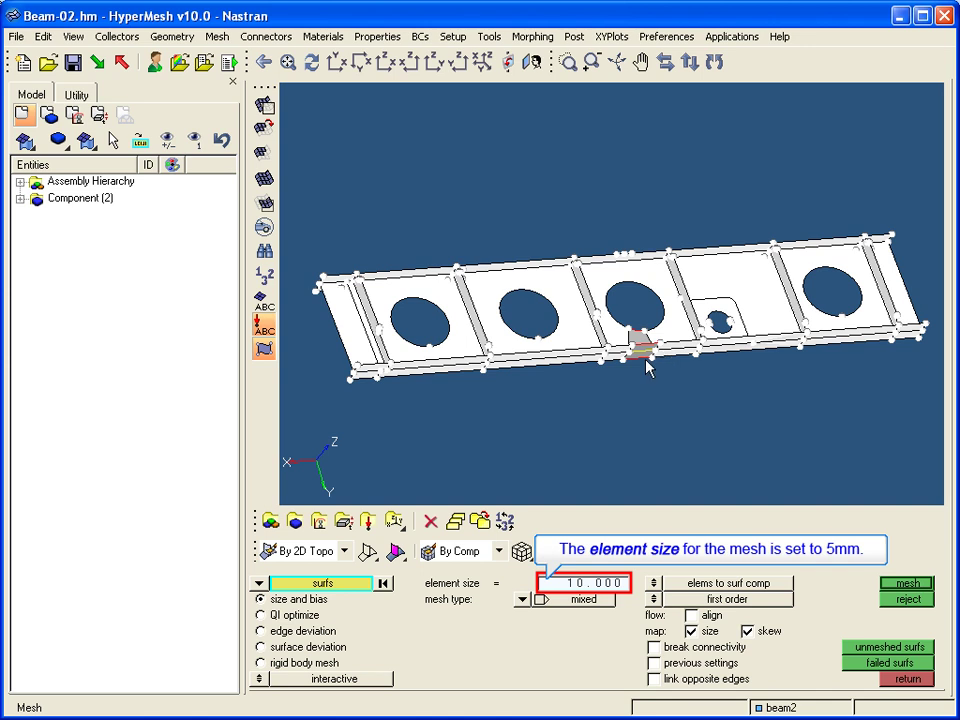
Step: Set the automesh element size to 5
left_click(614, 588)
type("5")
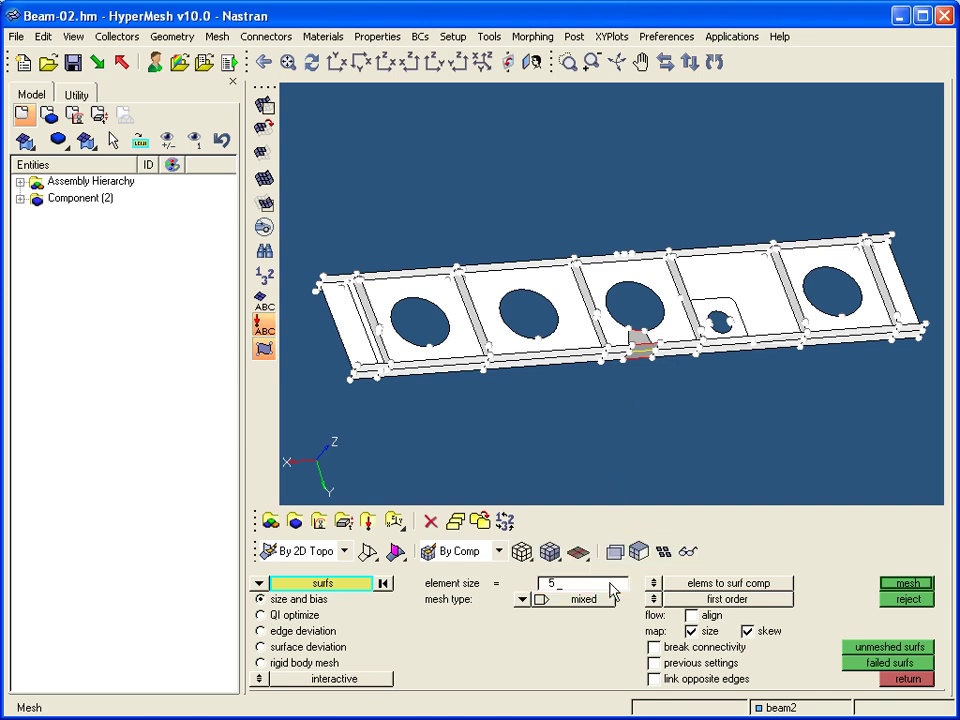
key("Return")
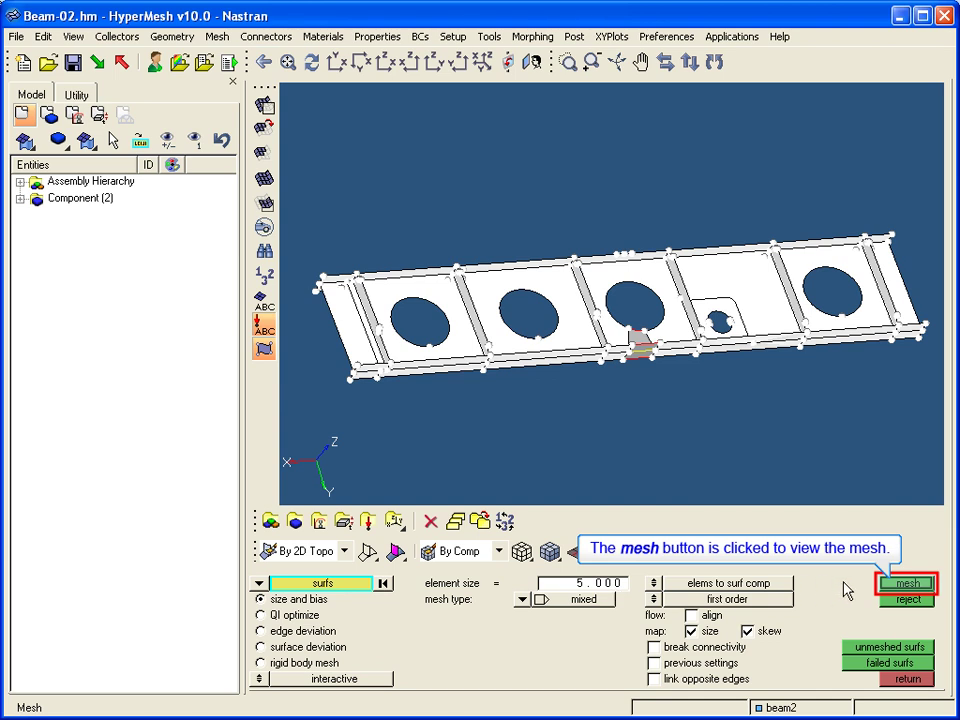
Step: Generate the proposed mesh, then remesh at 10 mm element size for 2347 elements
left_click(907, 584)
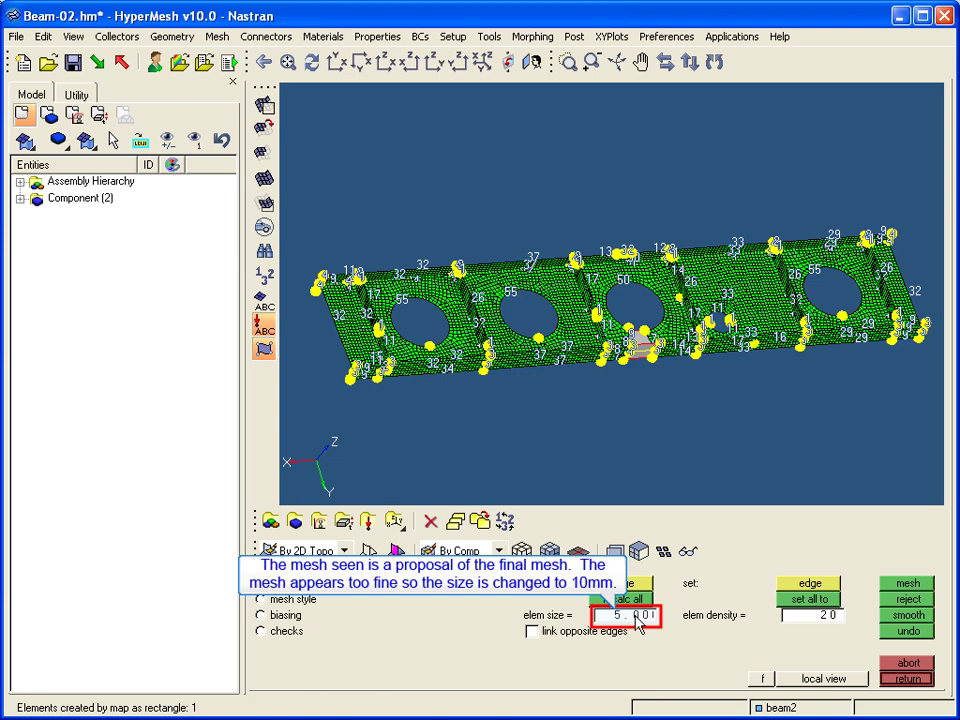
type("10")
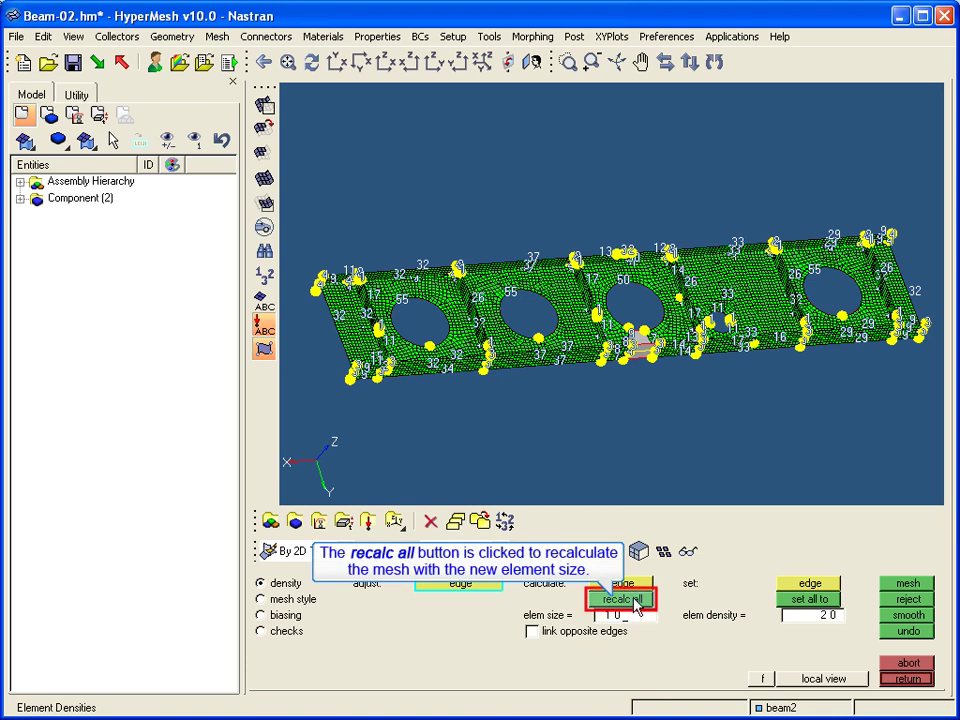
left_click(628, 599)
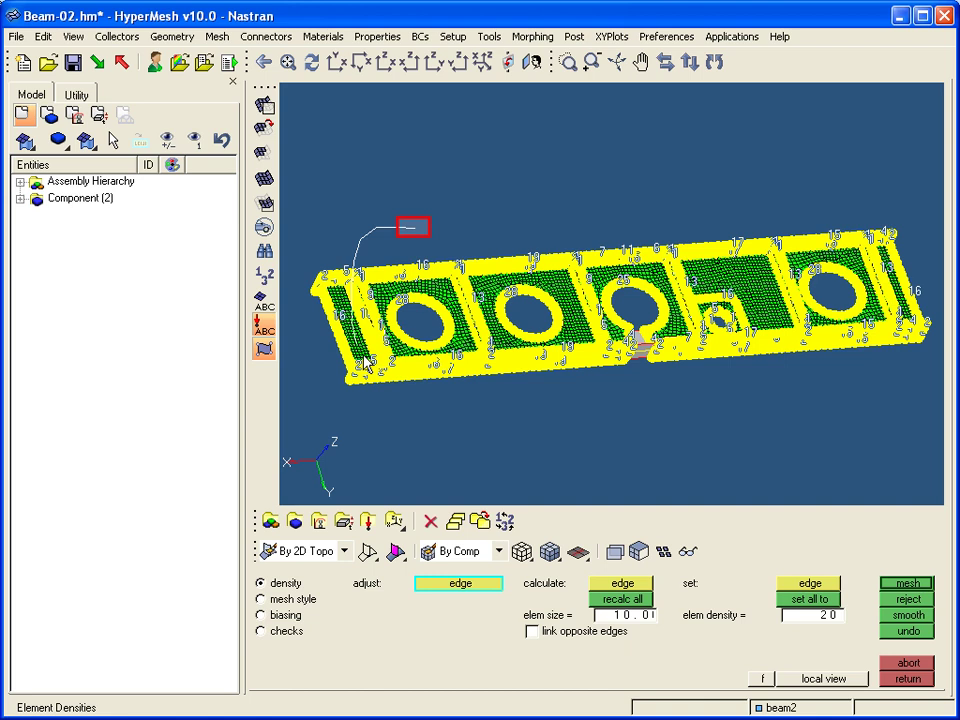
scroll(418, 232, "up", 3)
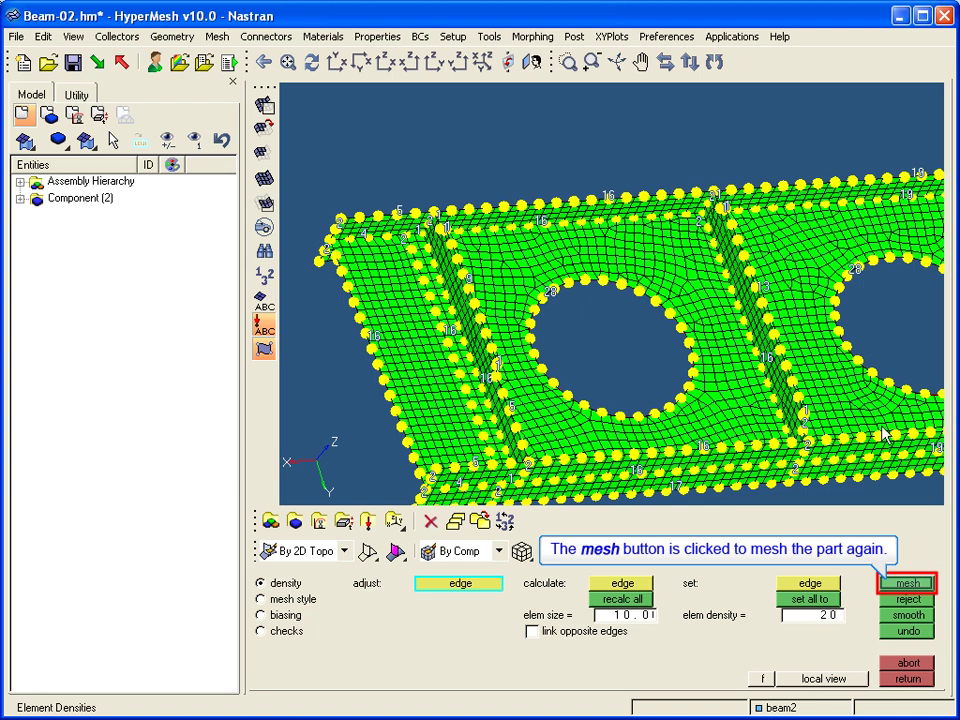
left_click(912, 583)
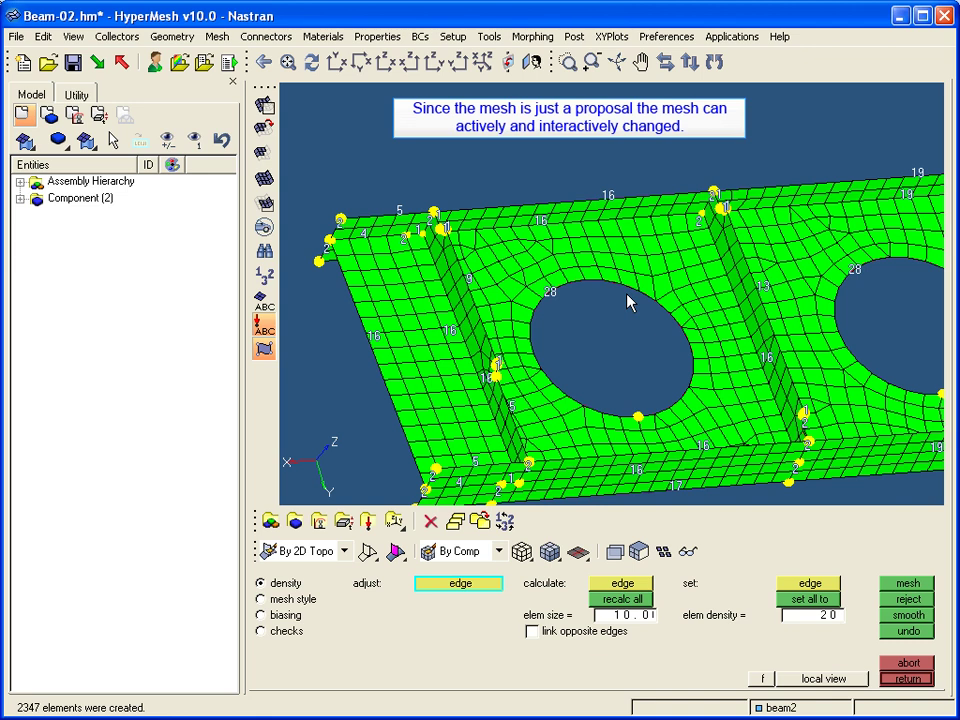
Step: Raise the large hole edge density to 31 elements and remesh
left_click(548, 291)
left_click(548, 291)
left_click(548, 291)
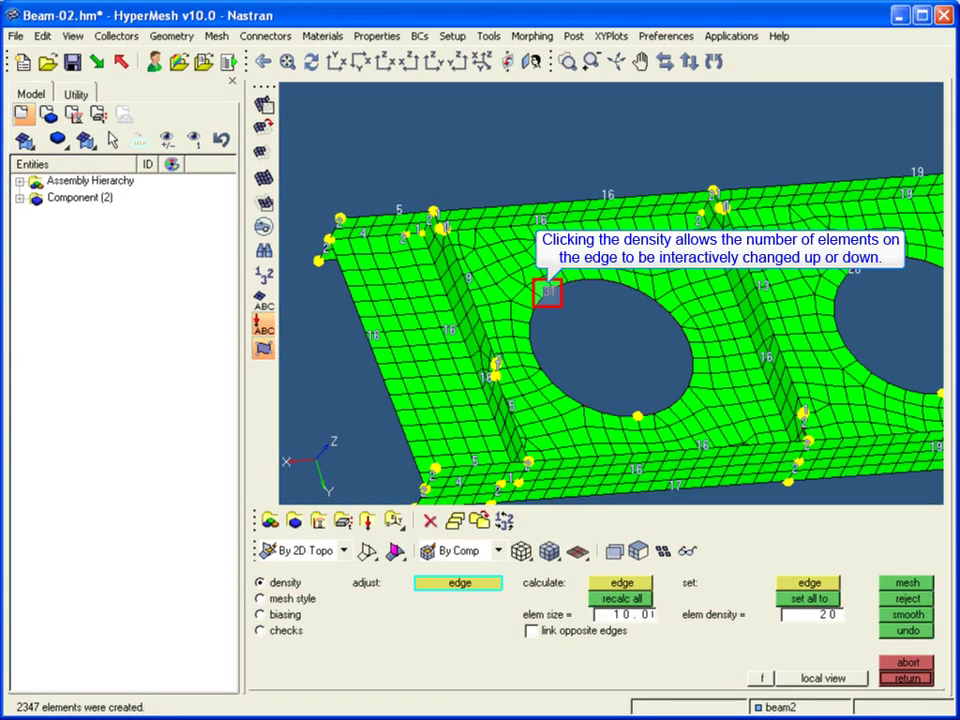
left_click(549, 290)
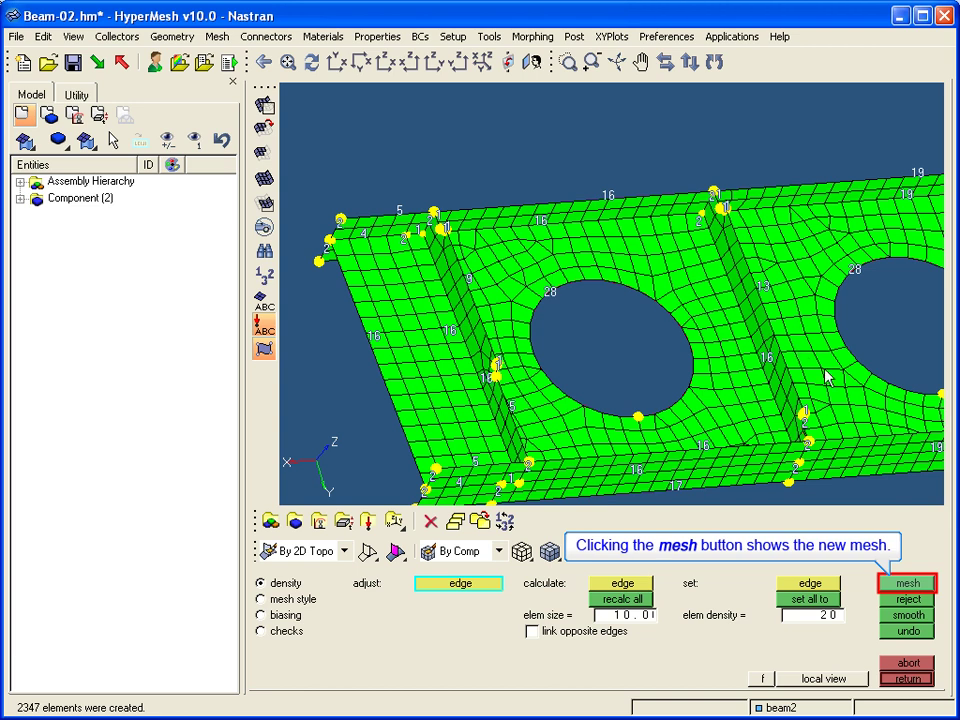
left_click(905, 588)
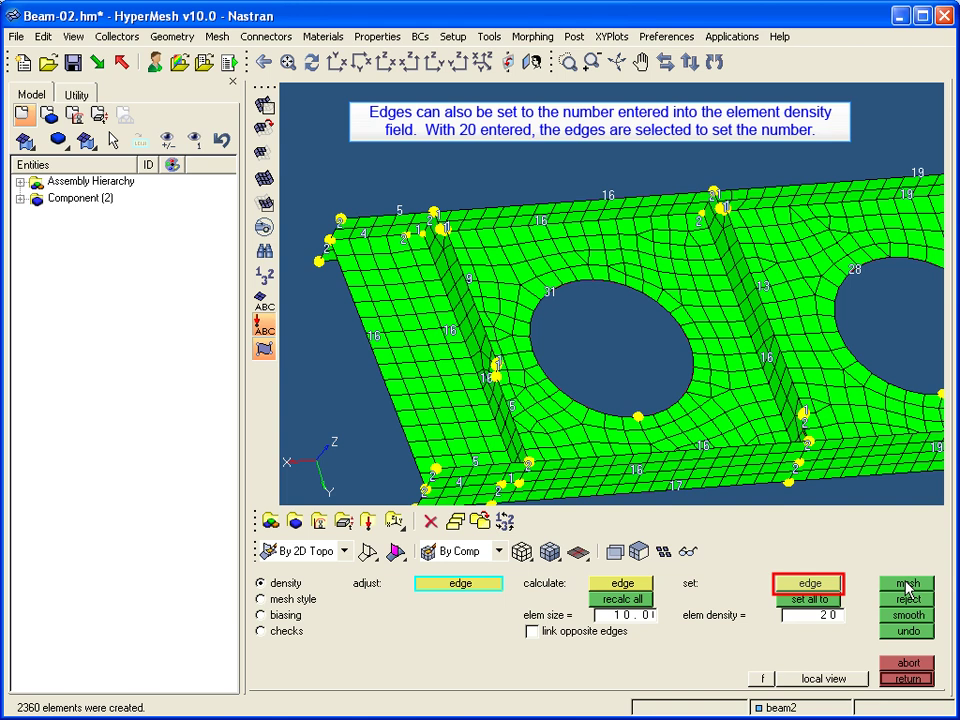
Step: Set three lower edges to 20 elements each and remesh to 2382 elements
left_click(814, 586)
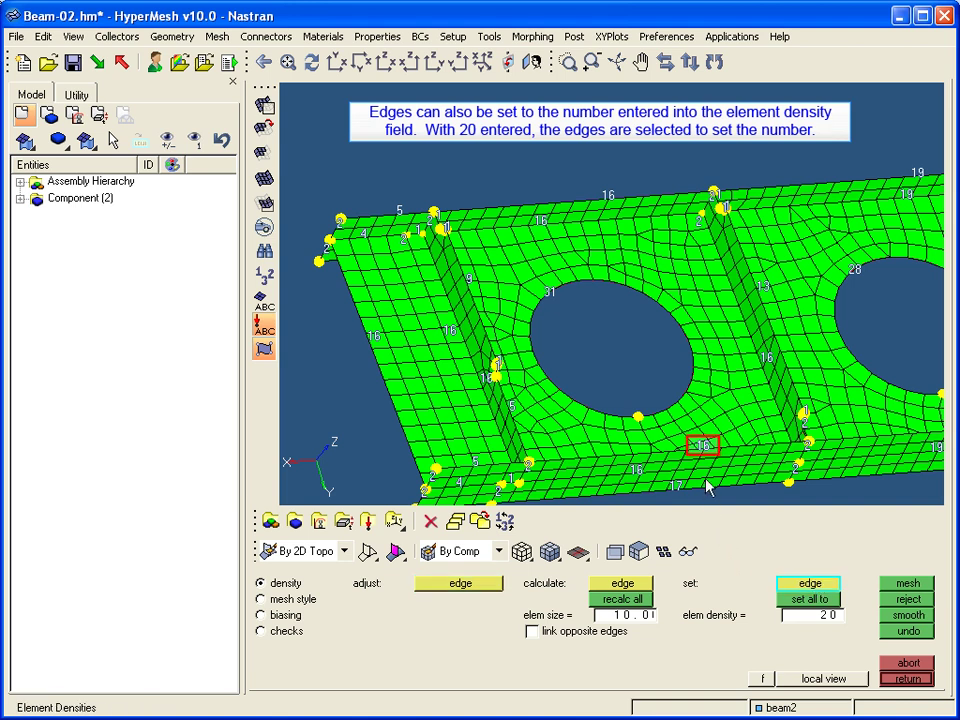
left_click(703, 446)
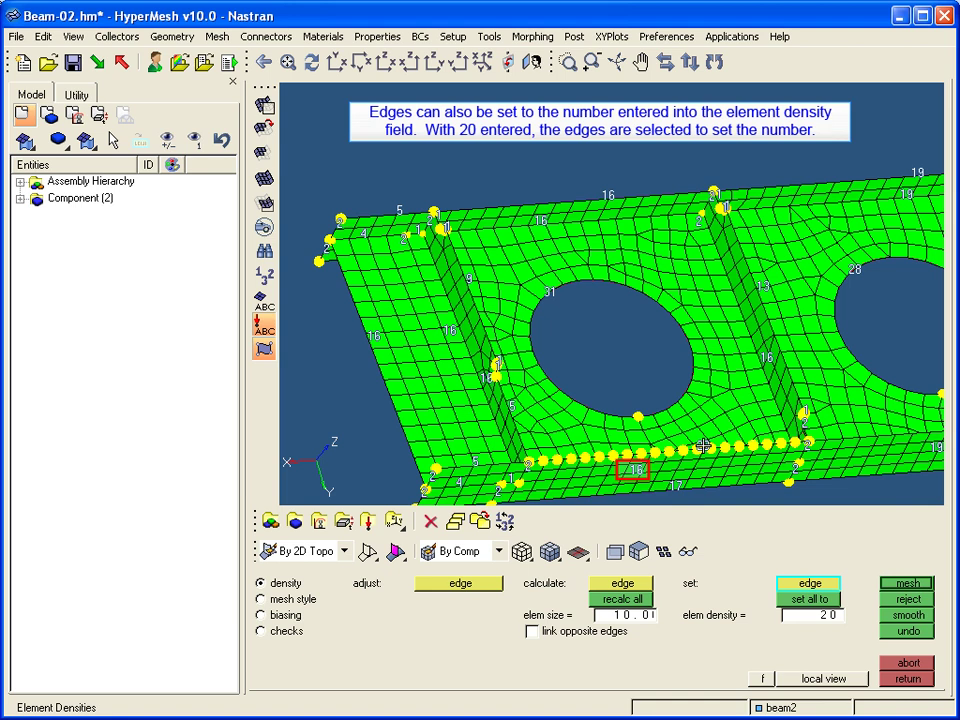
left_click(634, 470)
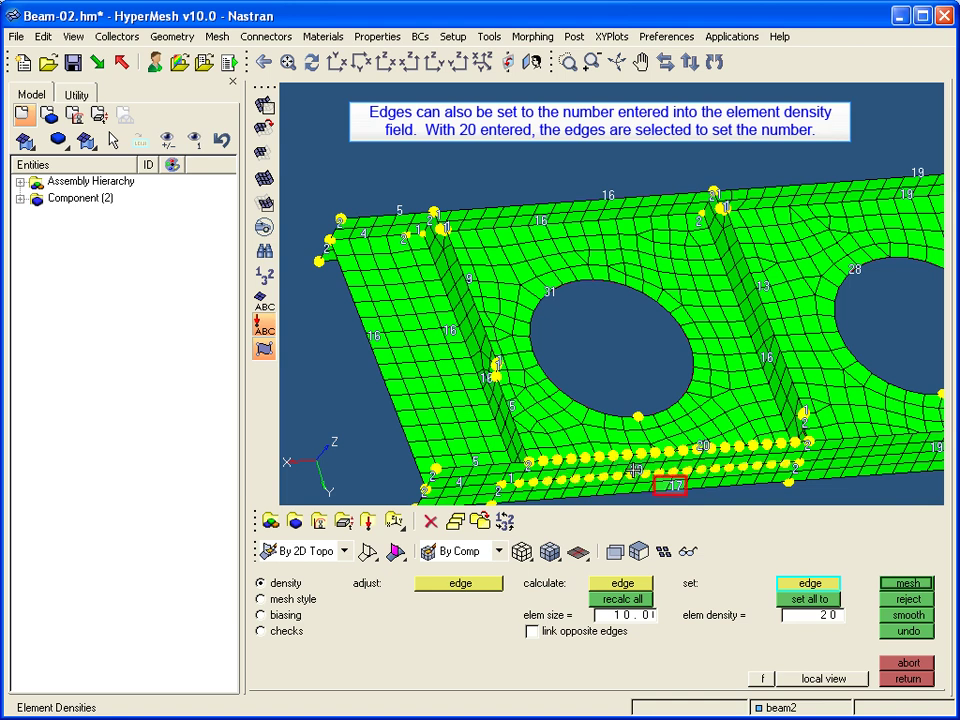
left_click(673, 488)
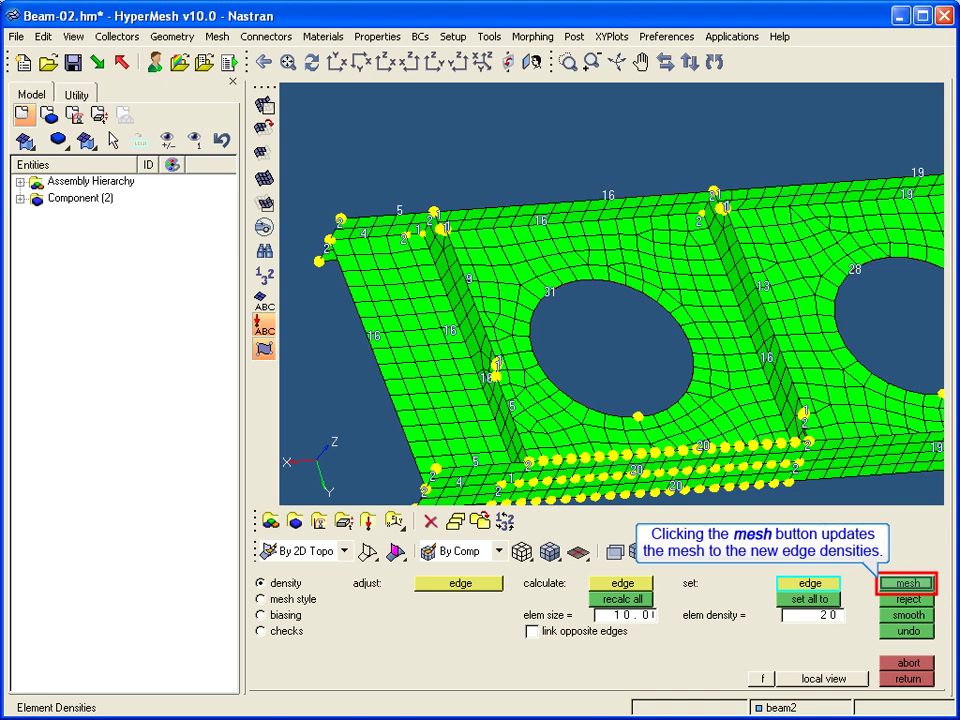
left_click(898, 590)
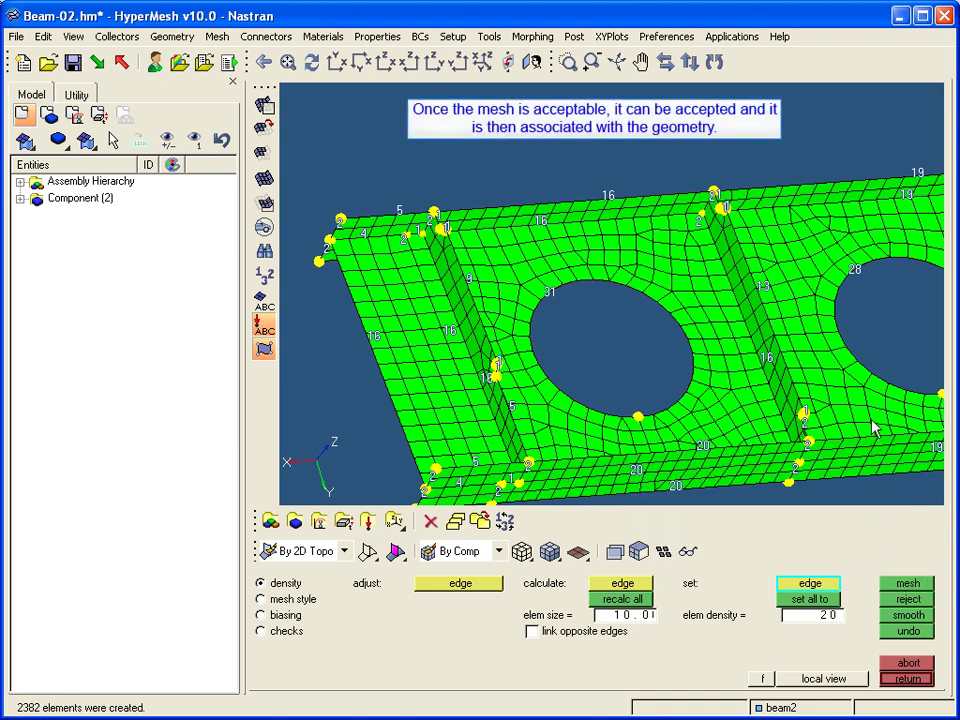
right_click_drag(872, 424, 620, 416, "ctrl")
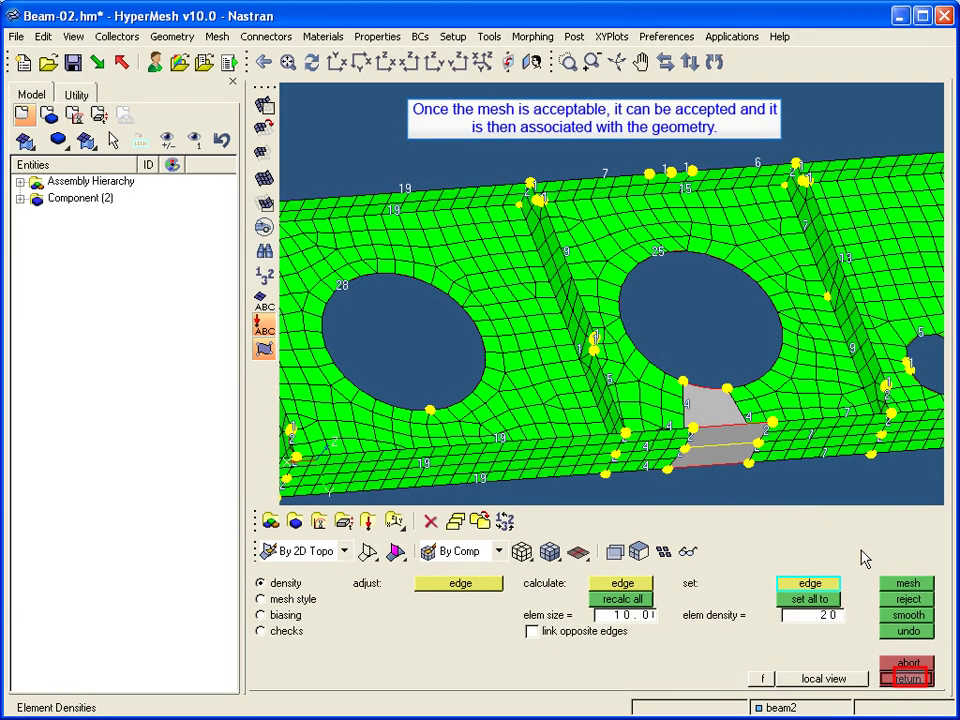
left_click(908, 678)
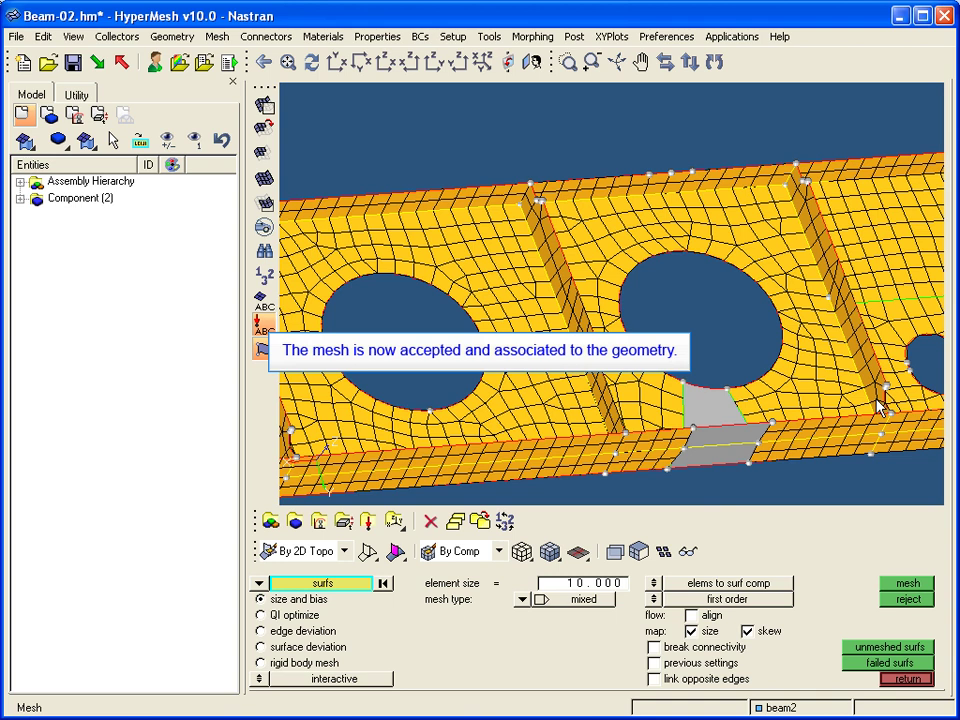
right_click_drag(878, 405, 635, 392, "ctrl")
scroll(640, 410, "up", 2)
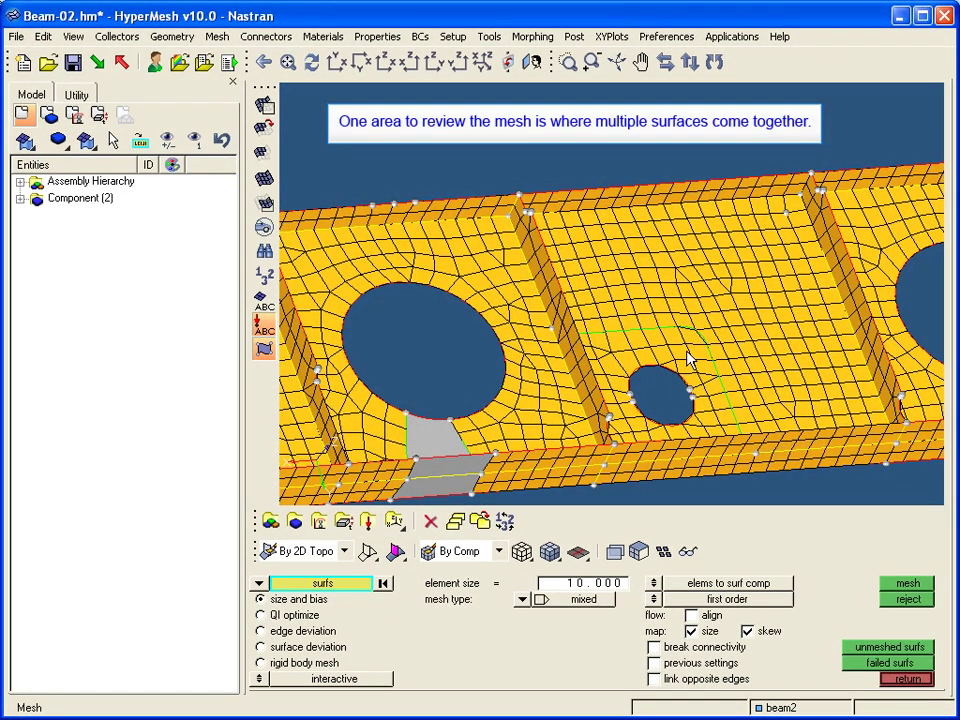
scroll(682, 360, "up", 3)
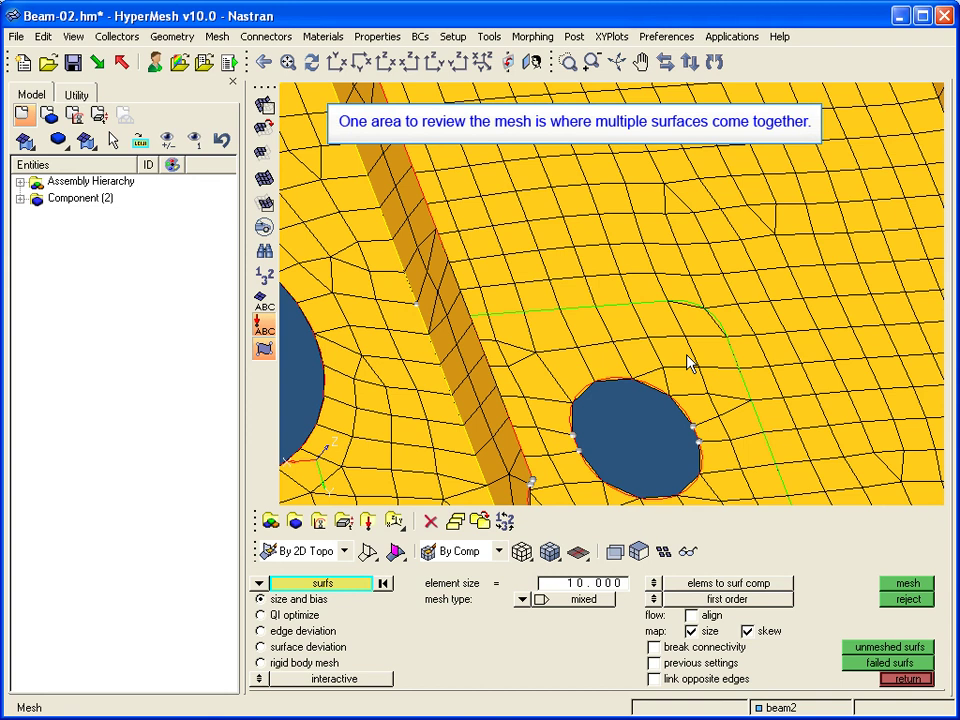
scroll(686, 358, "up", 2)
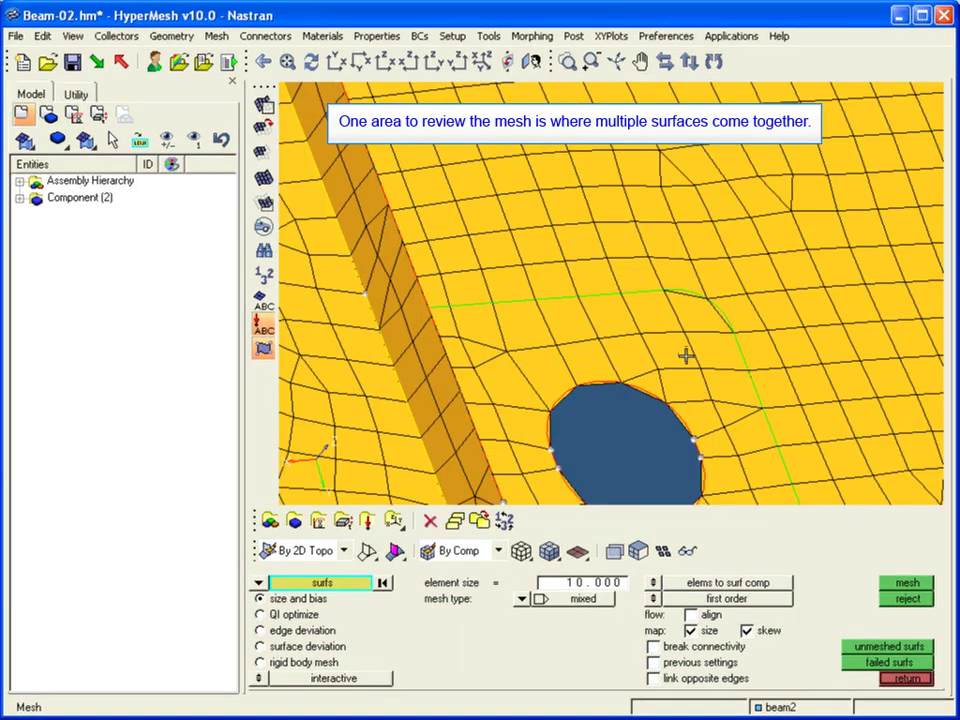
scroll(686, 356, "up", 1)
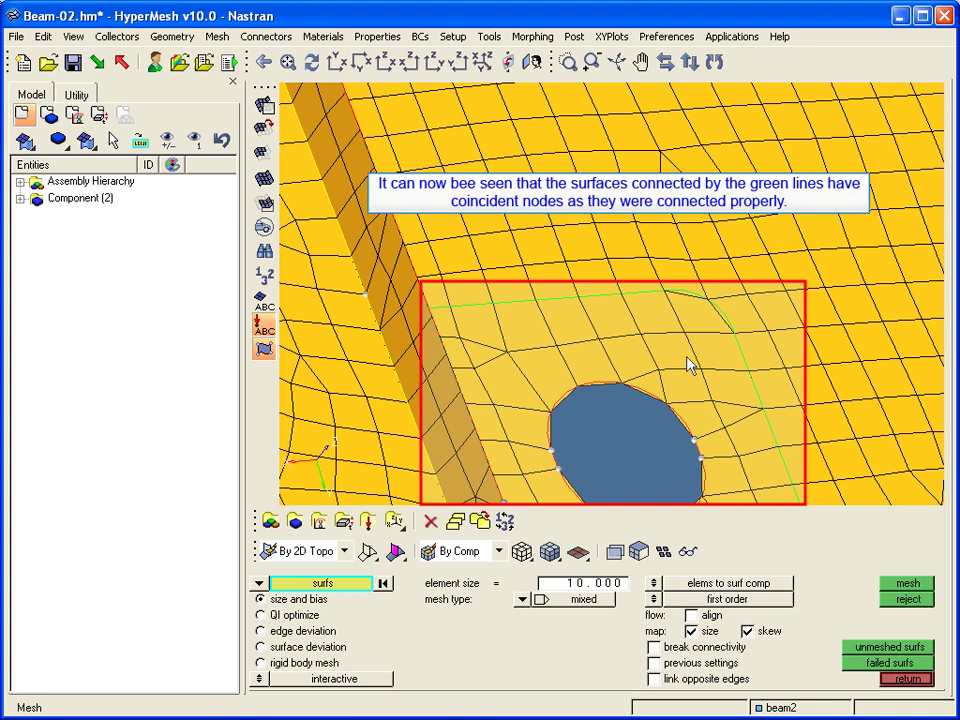
scroll(687, 364, "down", 5)
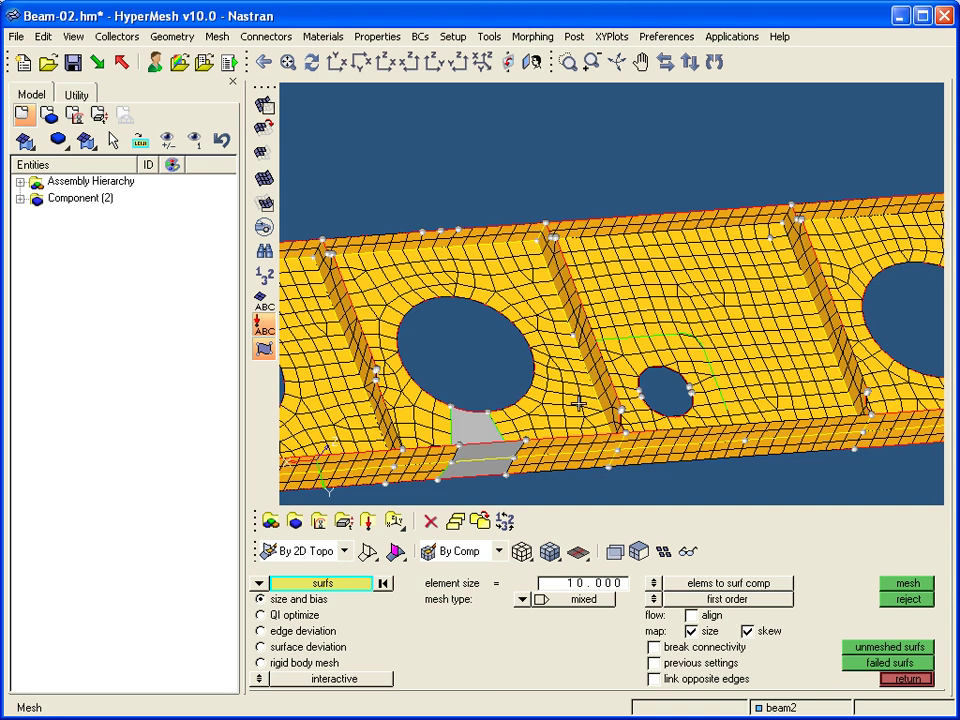
Step: Mesh the three grey gap surfaces under the middle hole, adding 34 elements
right_click_drag(579, 405, 714, 367, "ctrl")
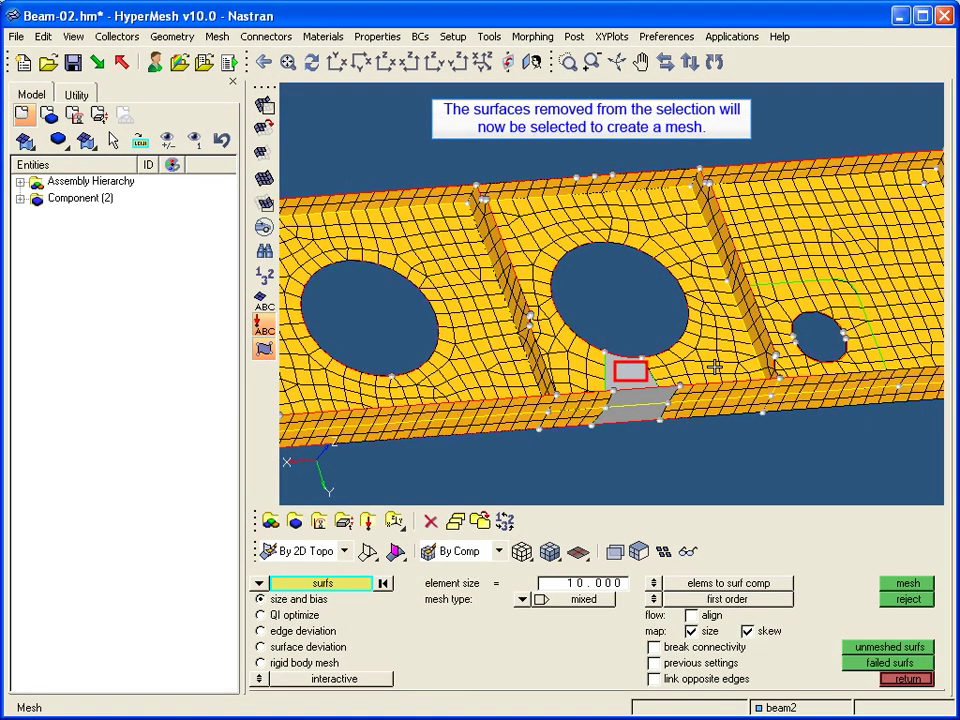
left_click(631, 372)
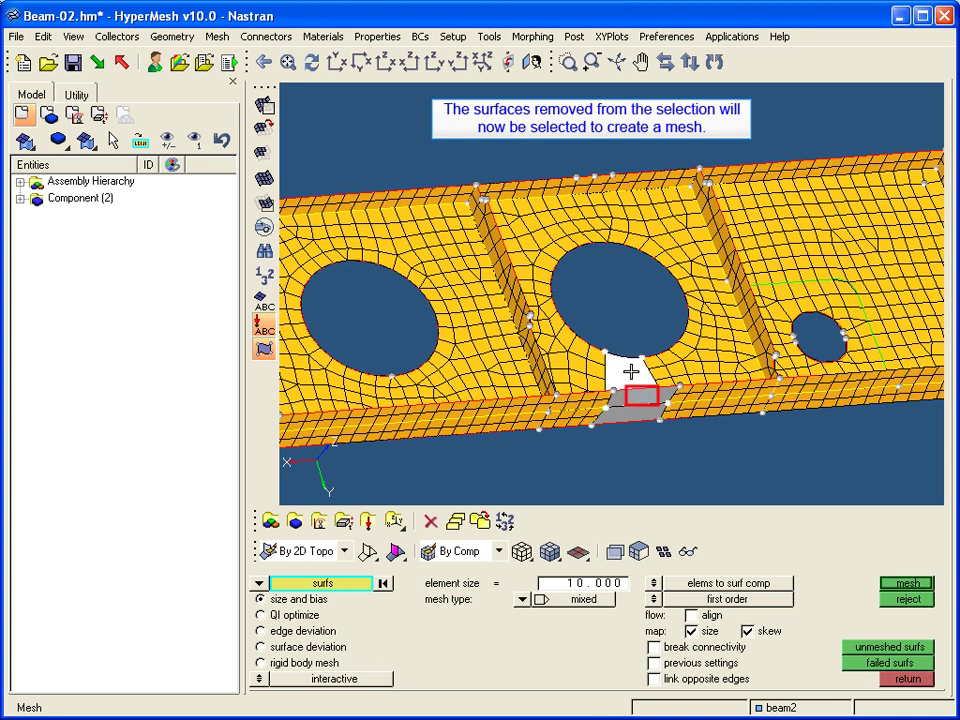
left_click(642, 396)
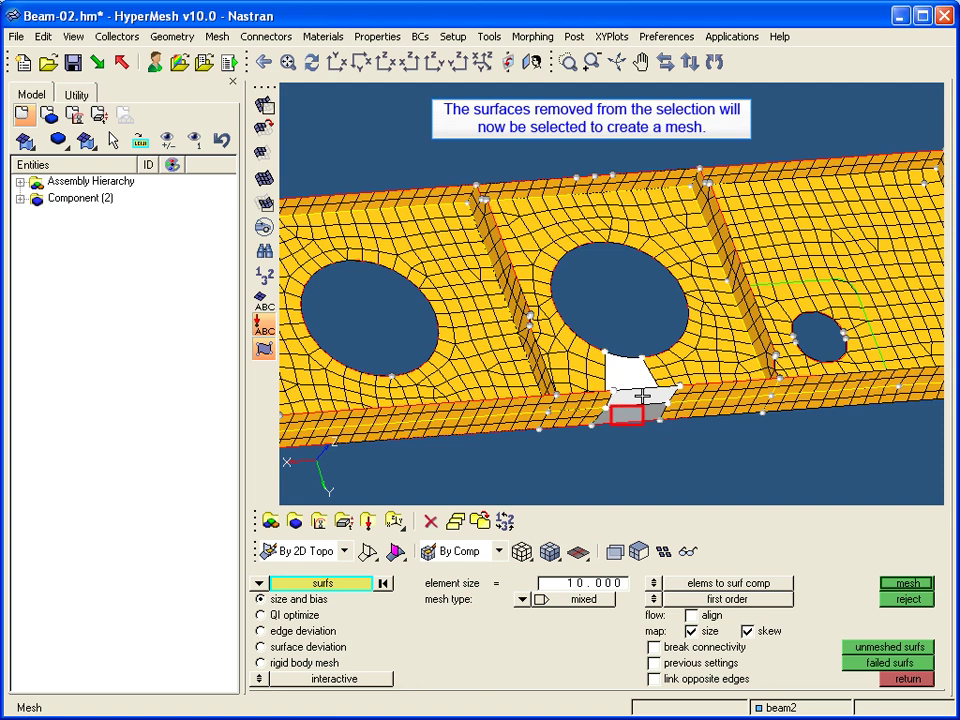
left_click(630, 420)
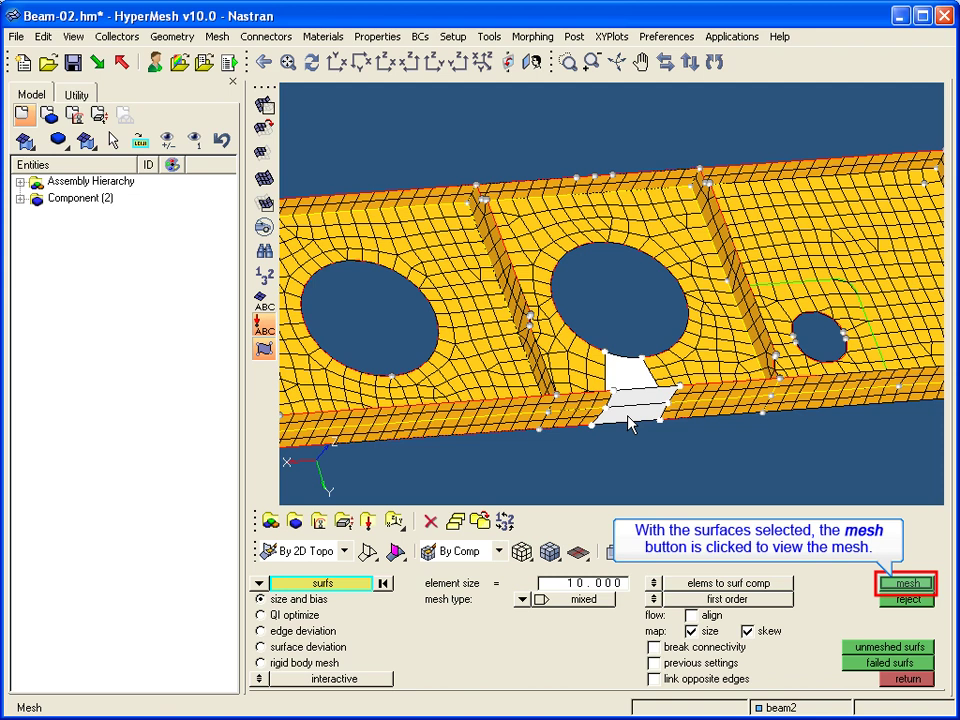
left_click(905, 583)
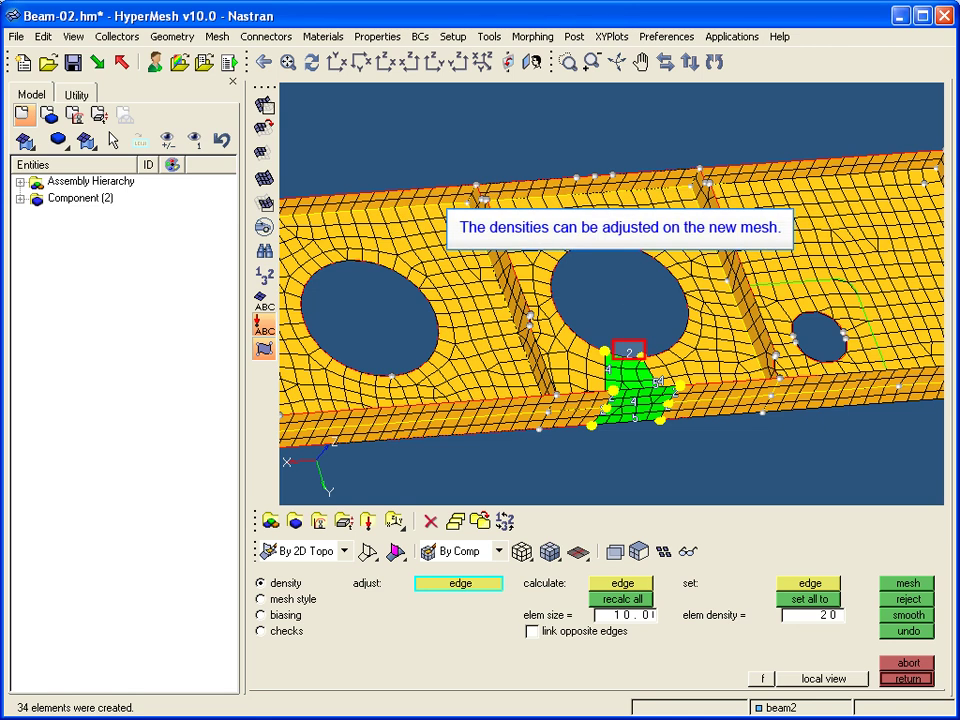
Step: Increase the gap patch edge densities, remesh to 38 elements, and accept the patch
left_click(629, 350)
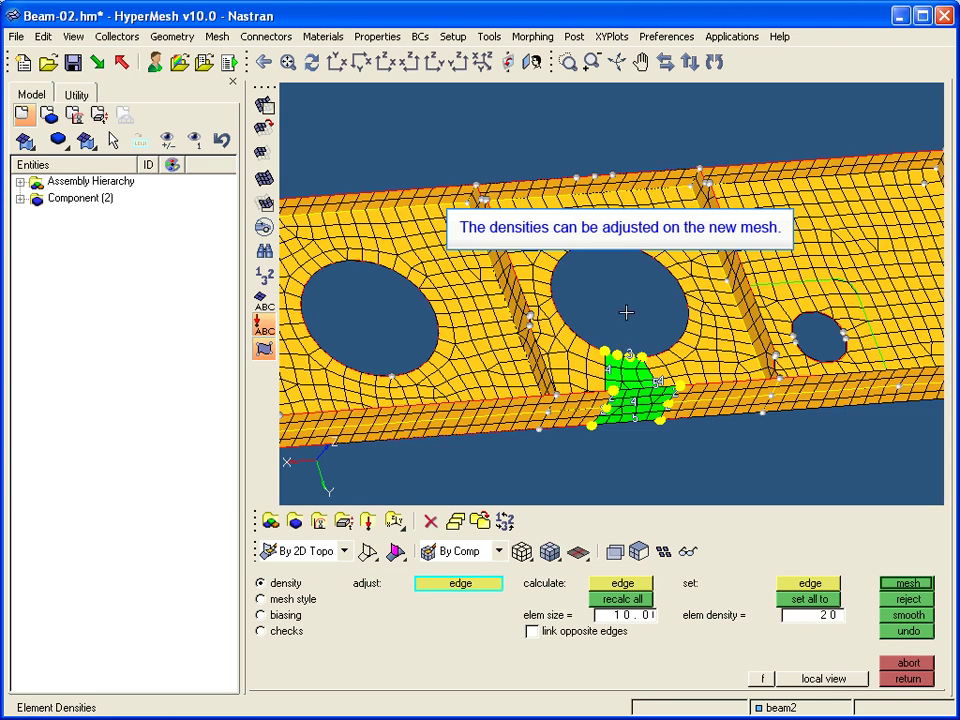
left_click(637, 406)
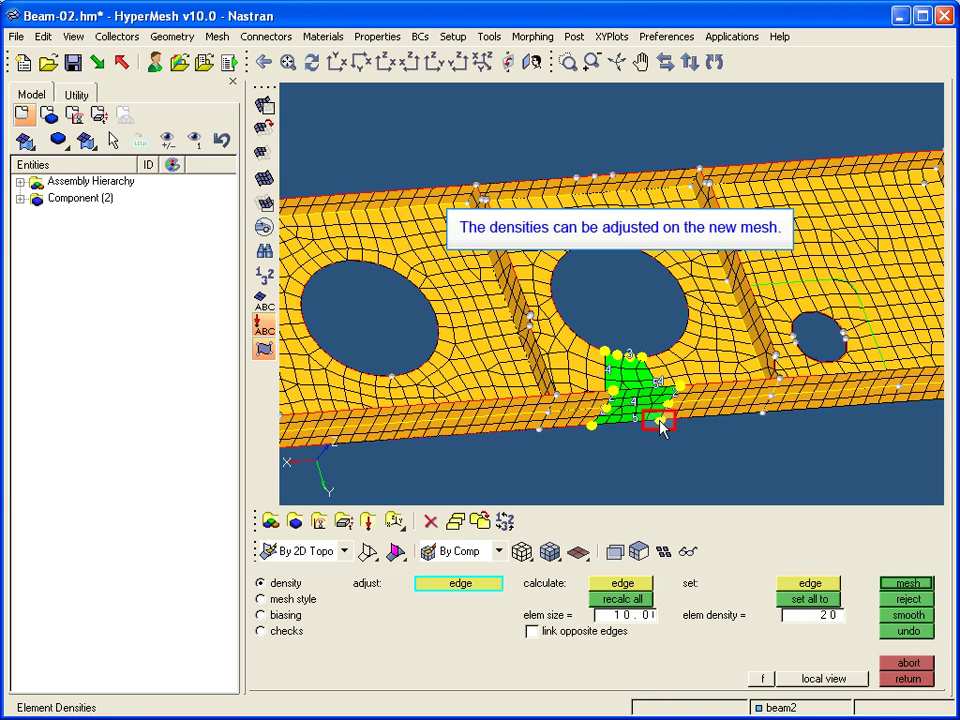
left_click(660, 425)
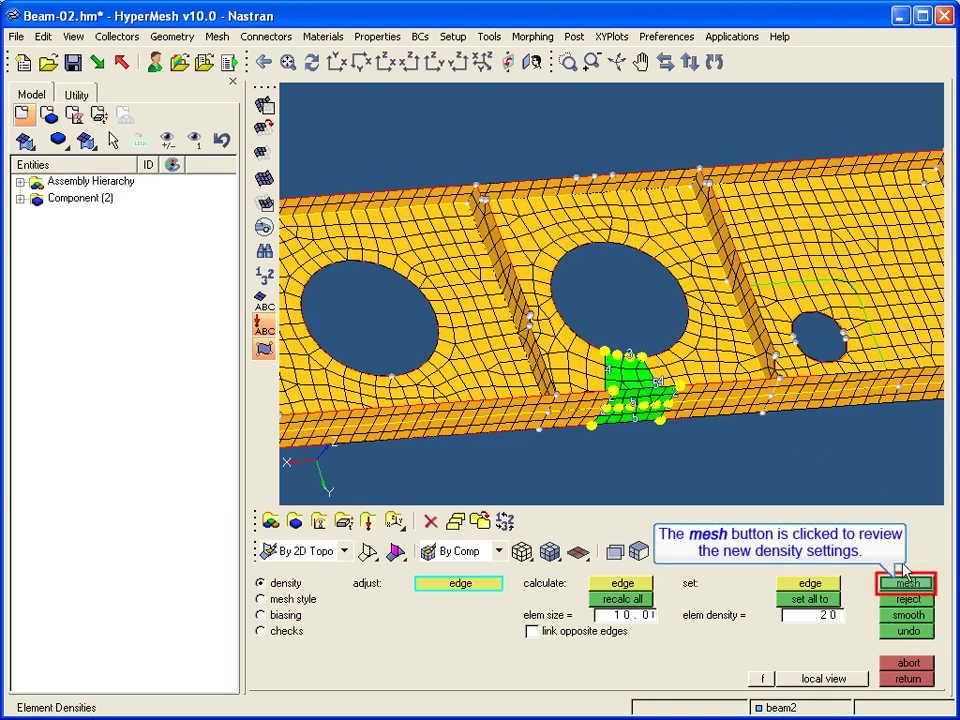
left_click(906, 584)
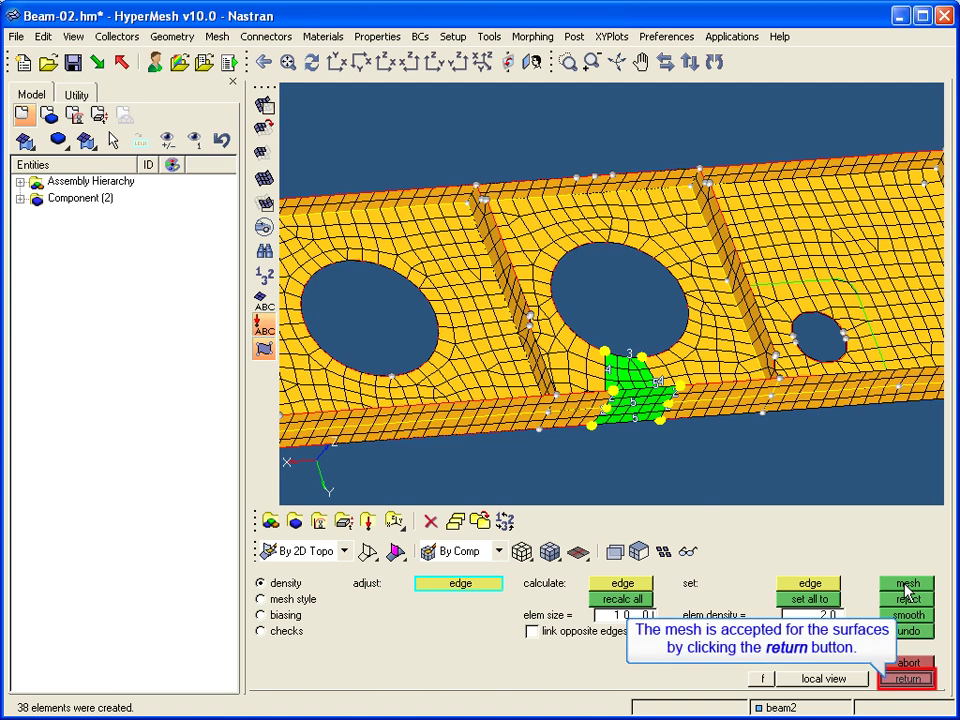
left_click(908, 680)
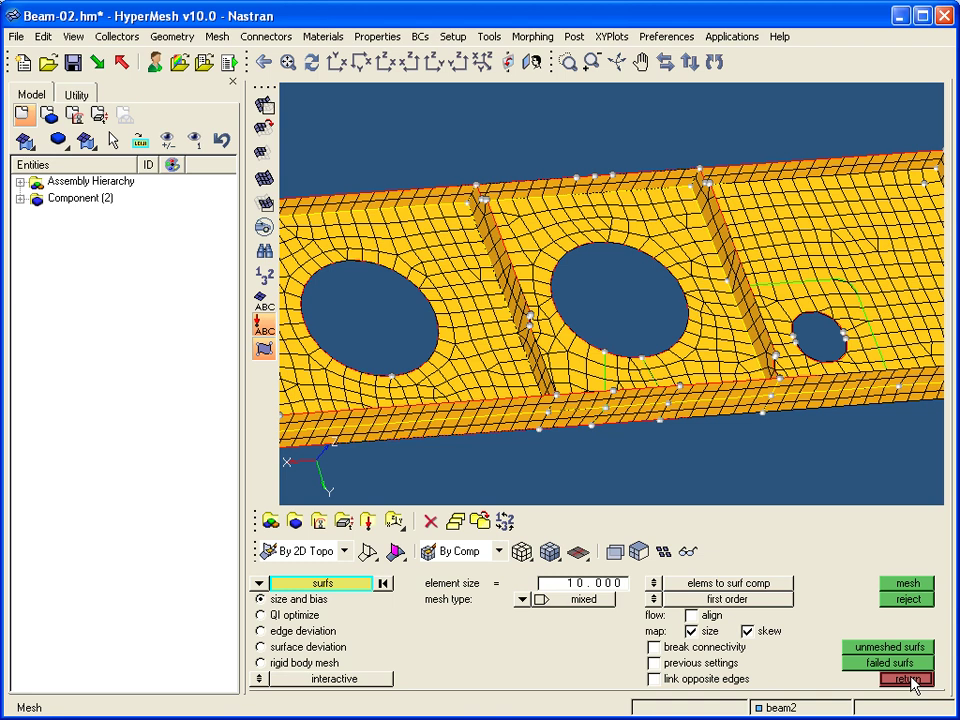
Step: Switch the automesh selector to elems and select the elements right of the left hole
right_click_drag(476, 452, 491, 477, "ctrl")
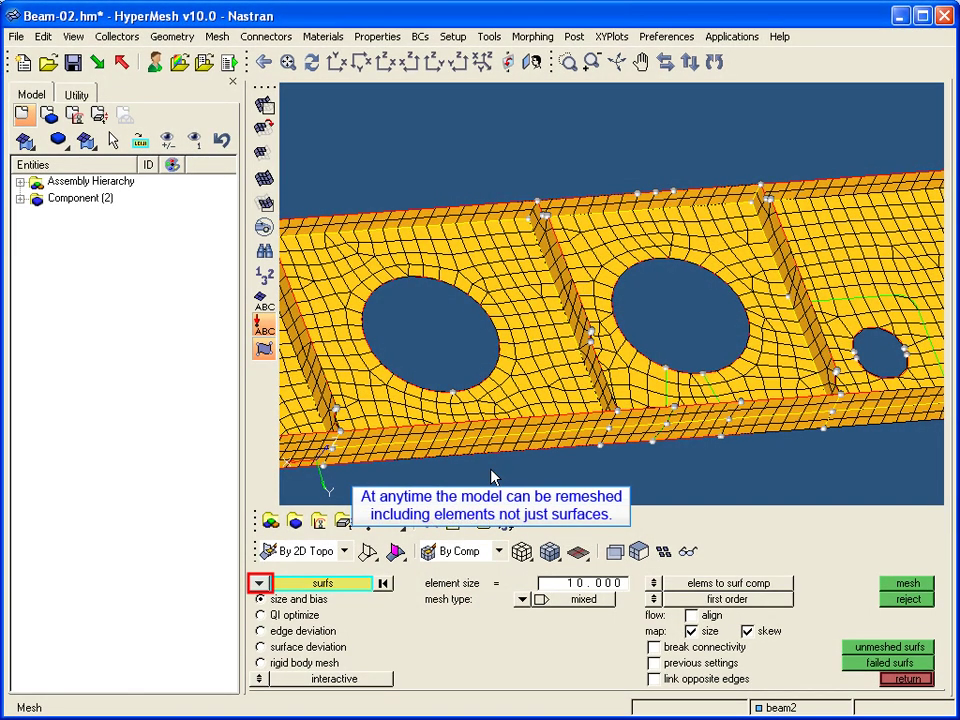
left_click(258, 584)
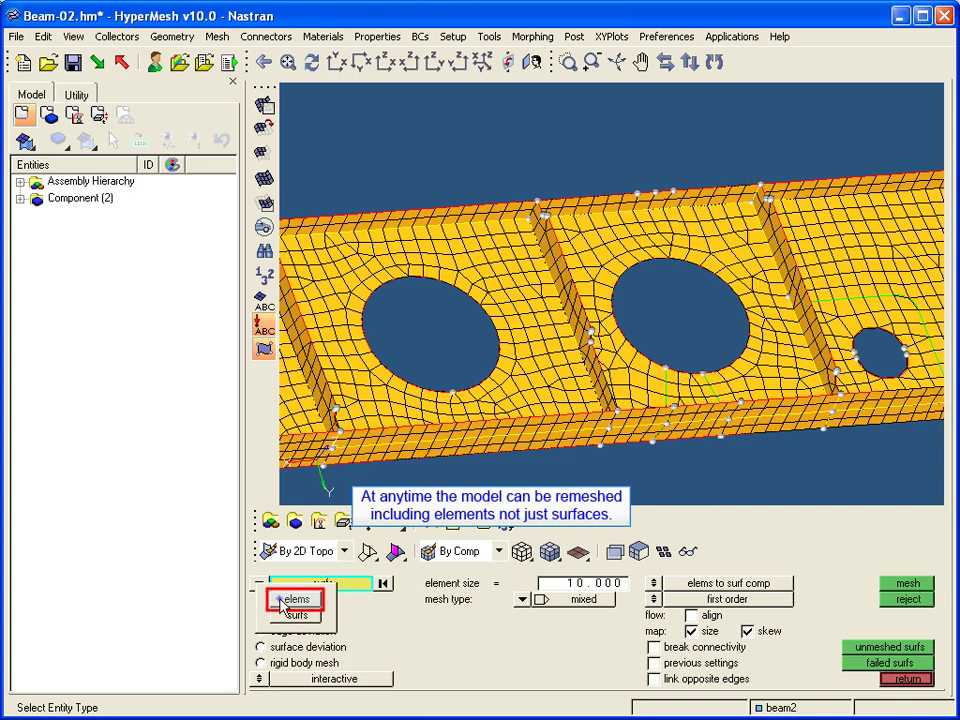
left_click(282, 602)
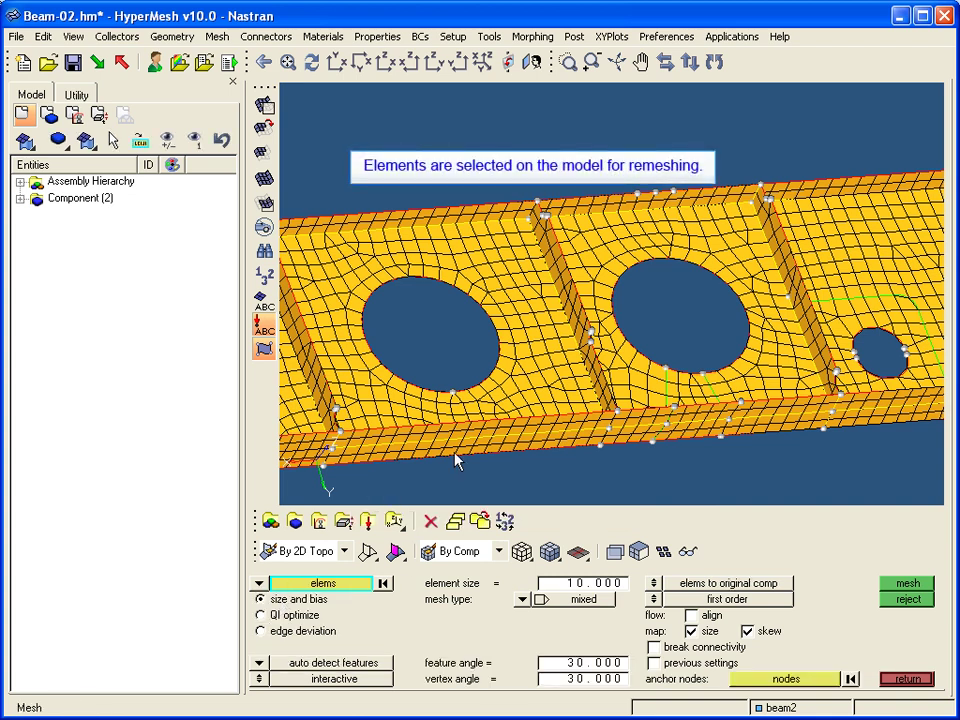
left_click(471, 330)
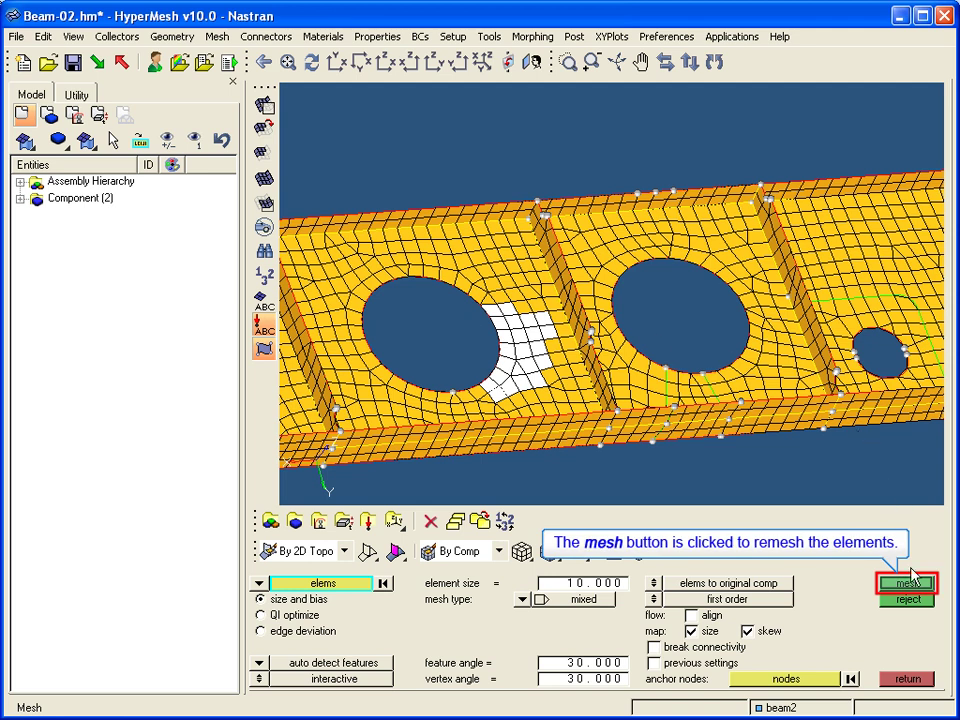
Step: Remesh the left-hole patch with a denser left edge to 29 elements, accept, and exit
left_click(910, 582)
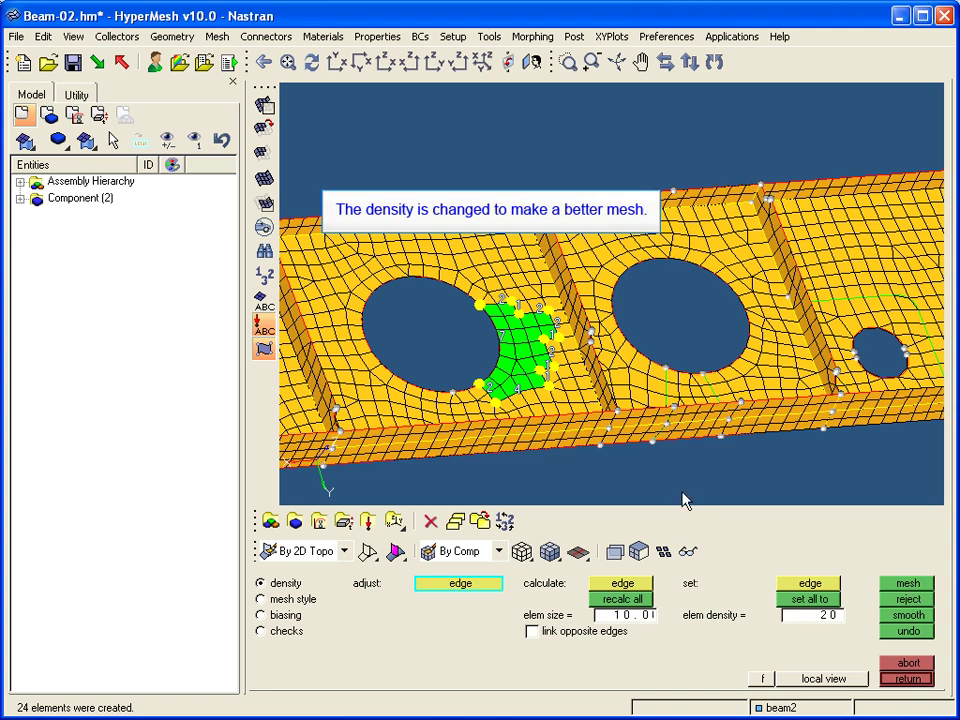
left_click(500, 339)
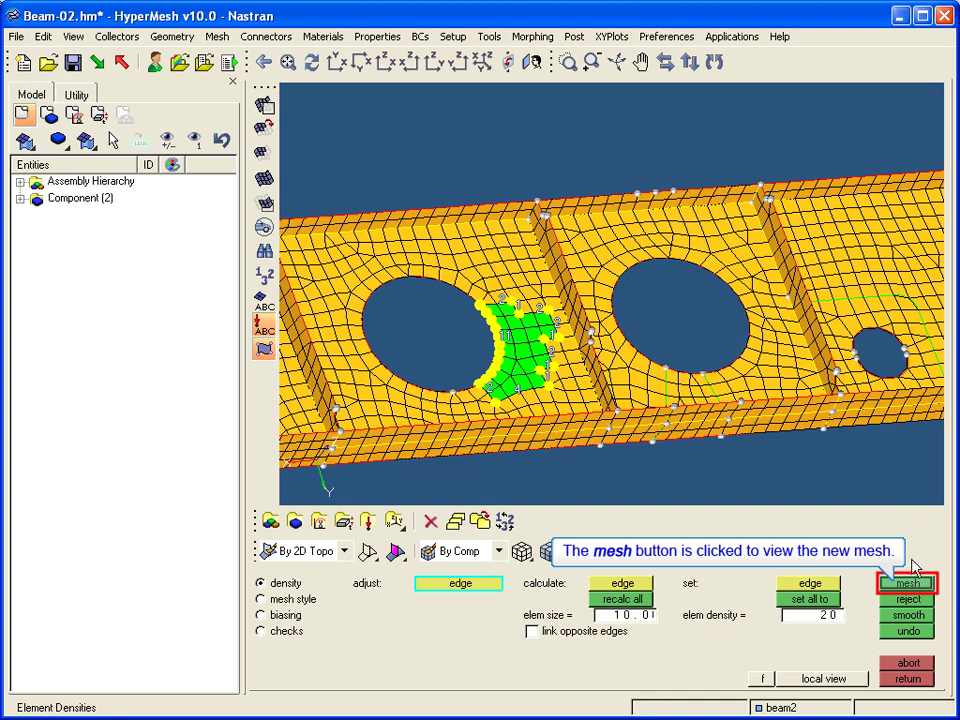
left_click(911, 583)
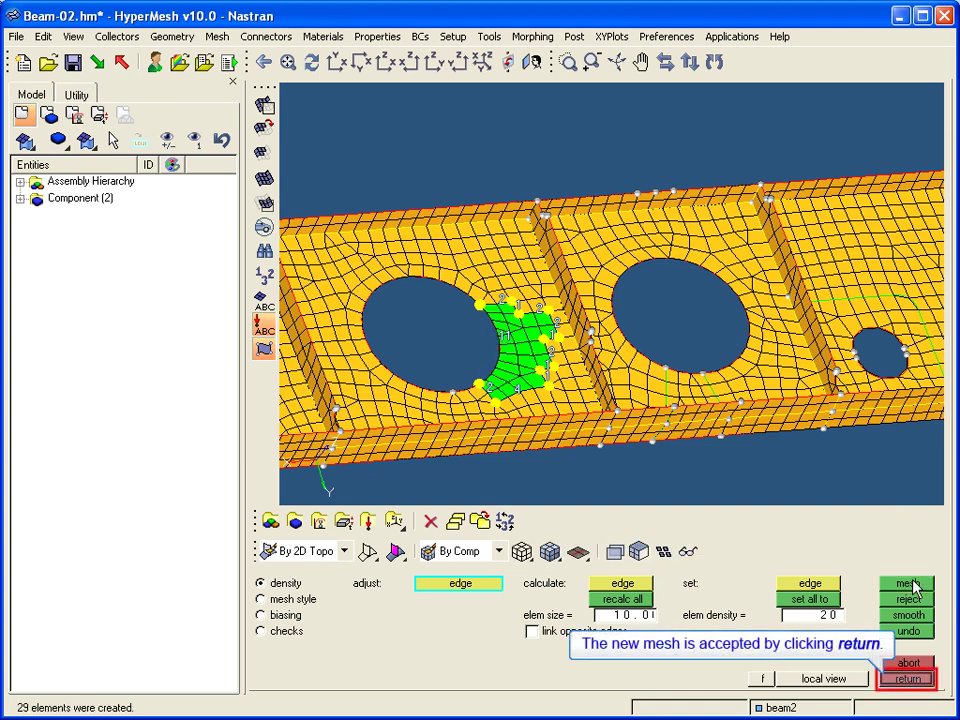
left_click(907, 679)
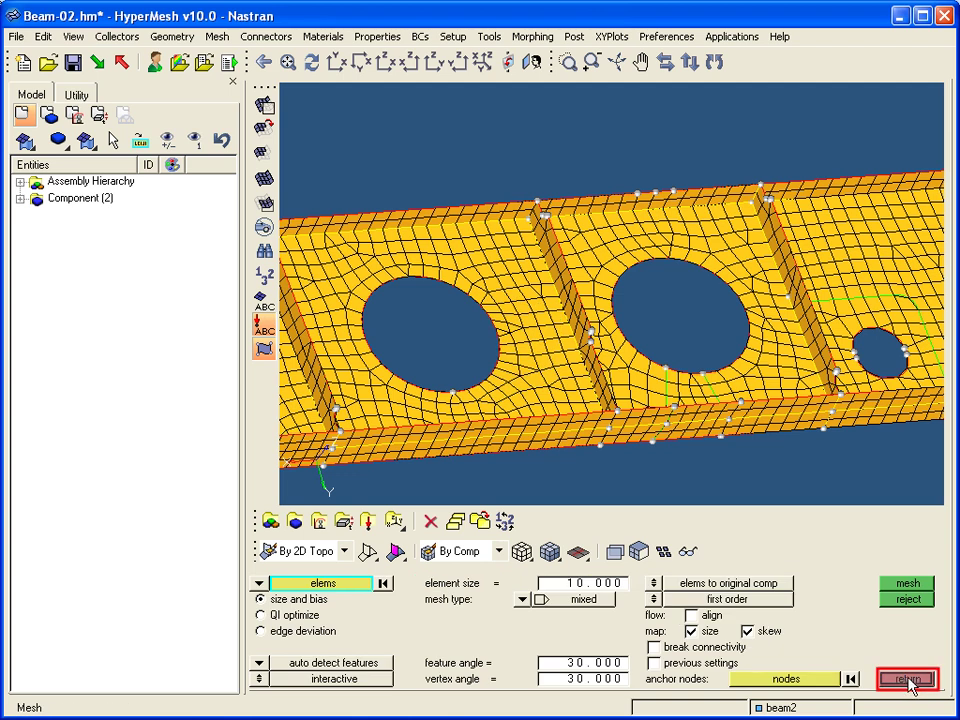
left_click(907, 679)
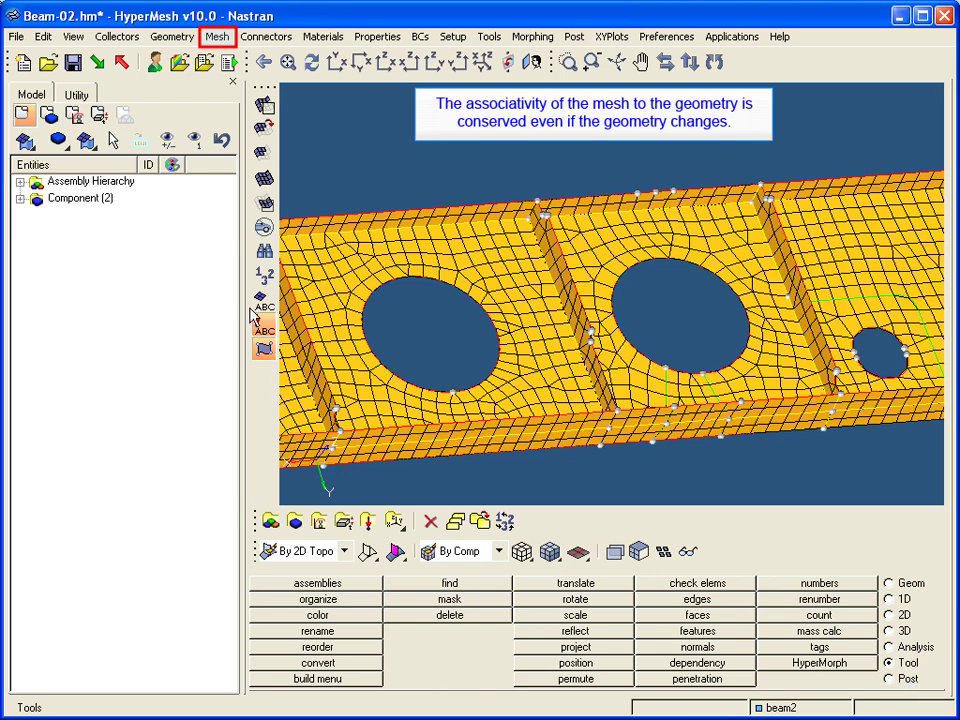
Step: Open Mesh > Quick Edit and activate the toggle edge line(s) selector
left_click(214, 40)
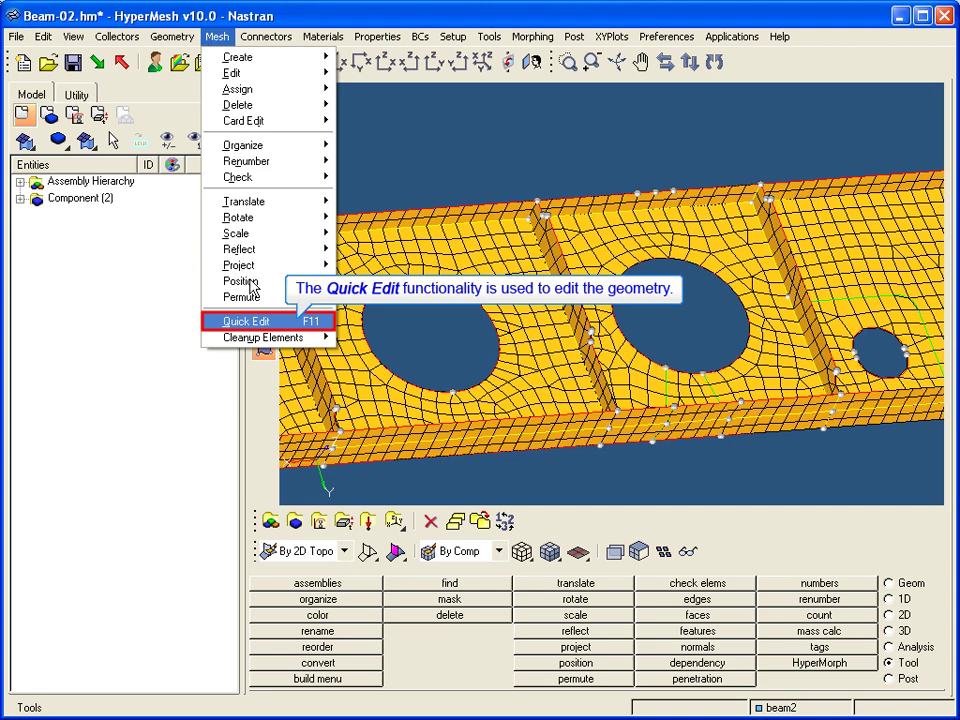
left_click(227, 321)
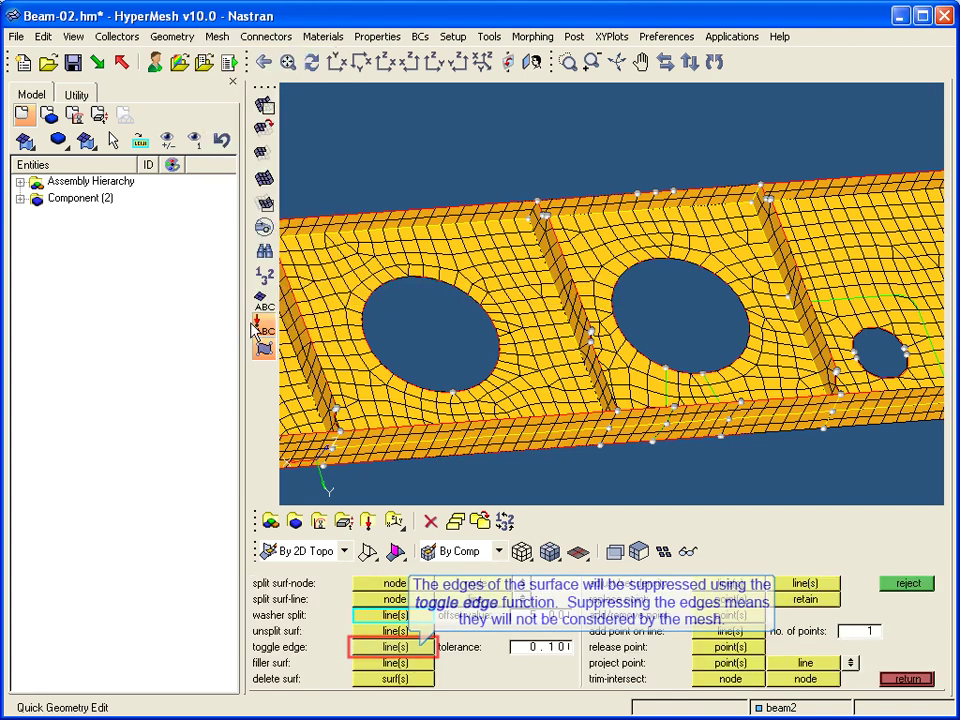
left_click(413, 650)
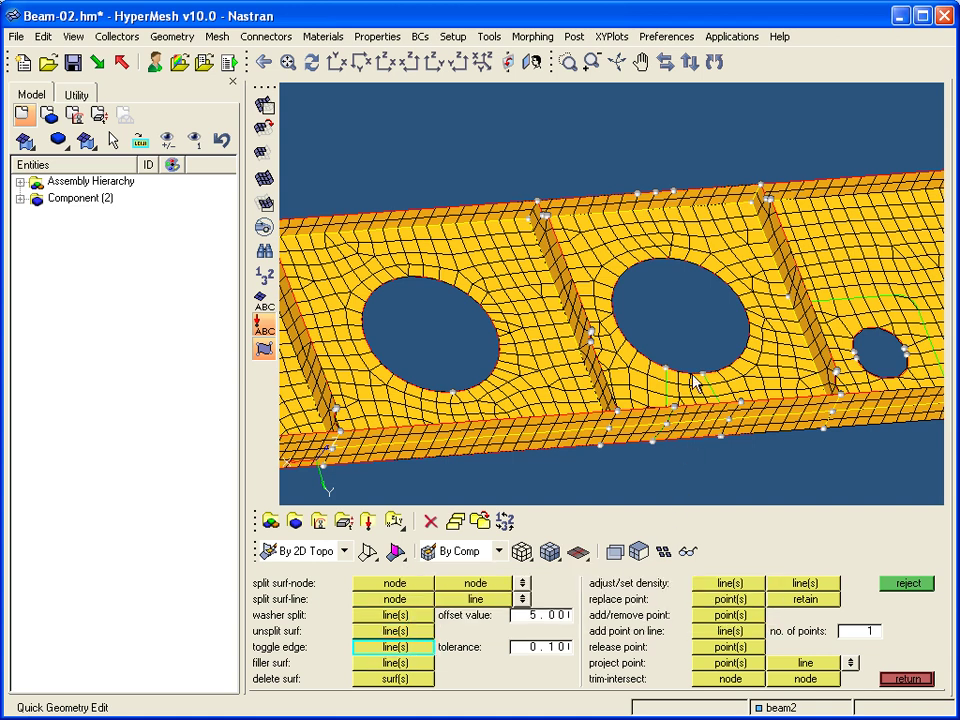
Step: Suppress the two green edges below the middle hole, regenerating the mesh with 178 elements
scroll(688, 403, "up", 3)
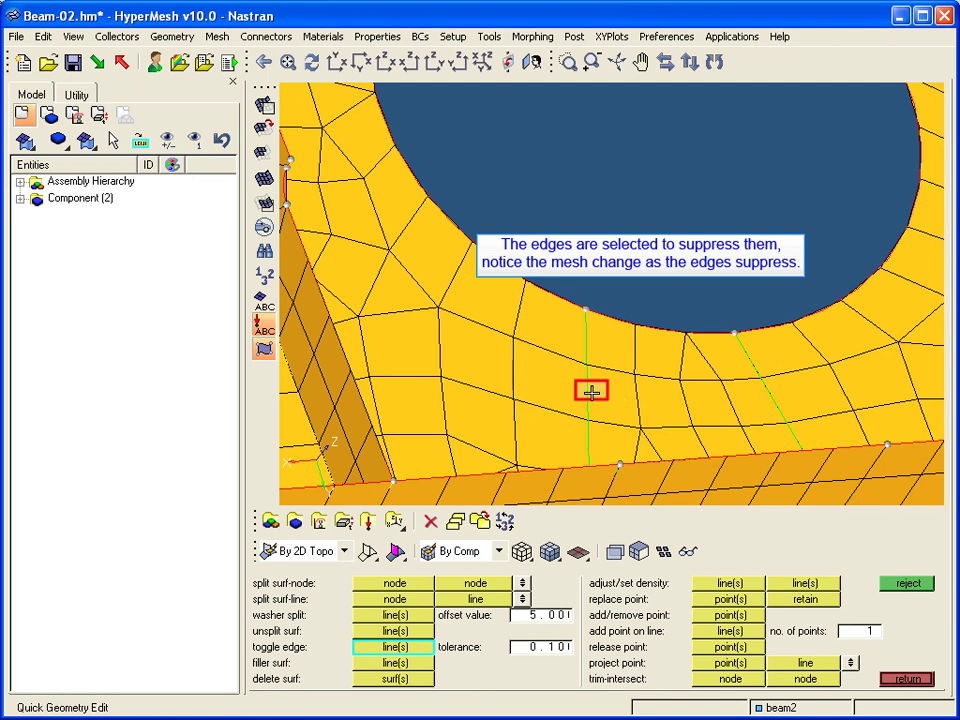
left_click(591, 389)
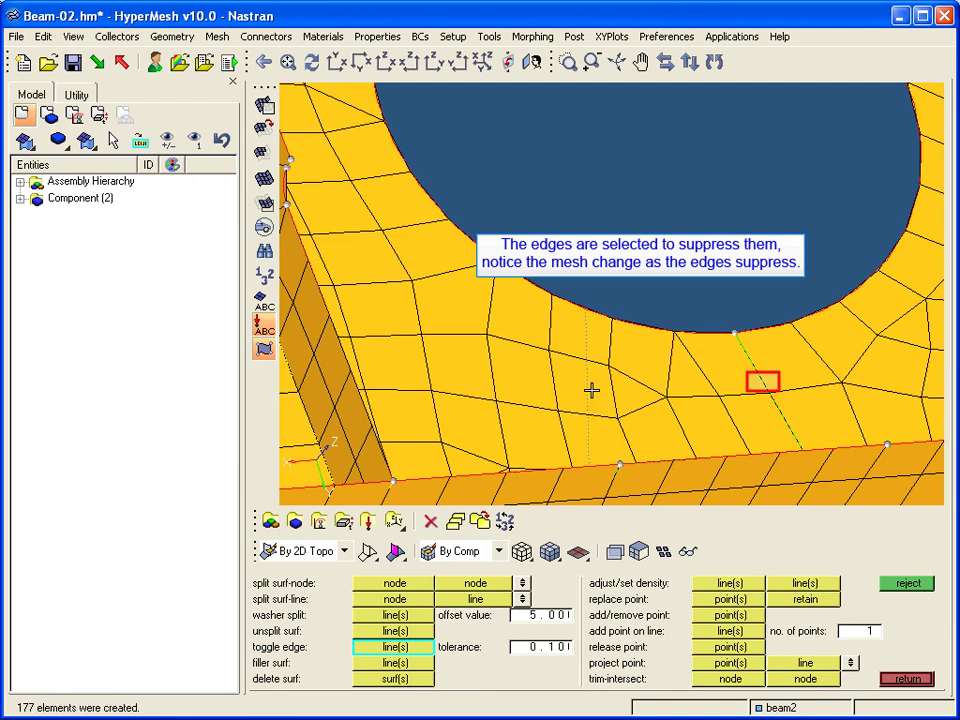
left_click(762, 381)
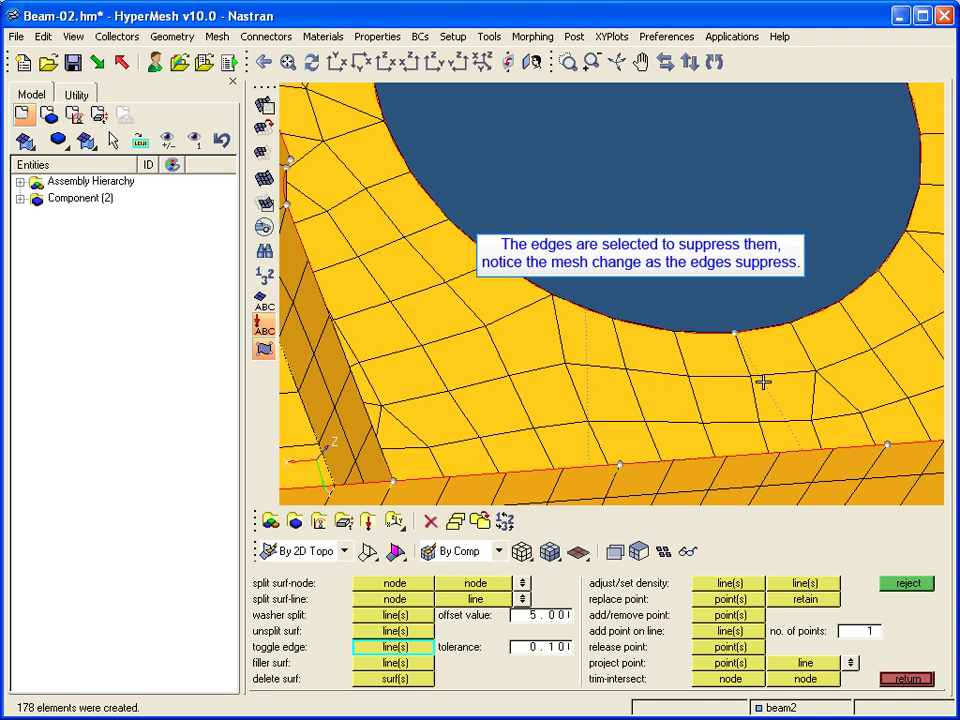